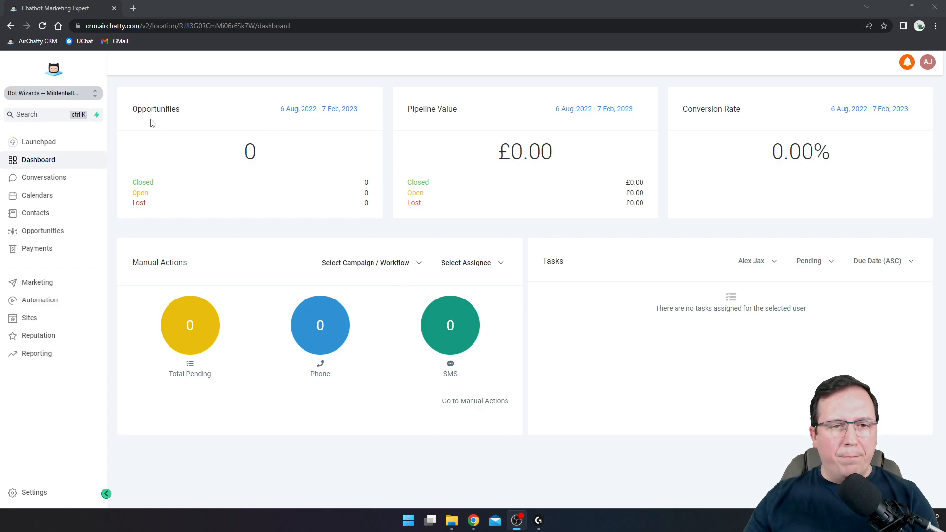
Review the dashboard's Opportunities and Pipeline Value date ranges and Closed labels
{"action": "left_click", "coordinate": [323, 110]}
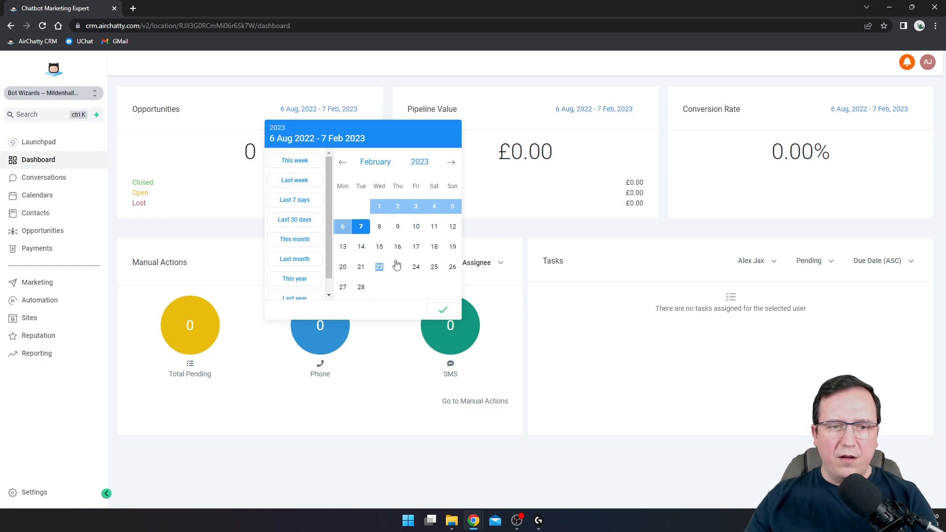
{"action": "left_click", "coordinate": [224, 202]}
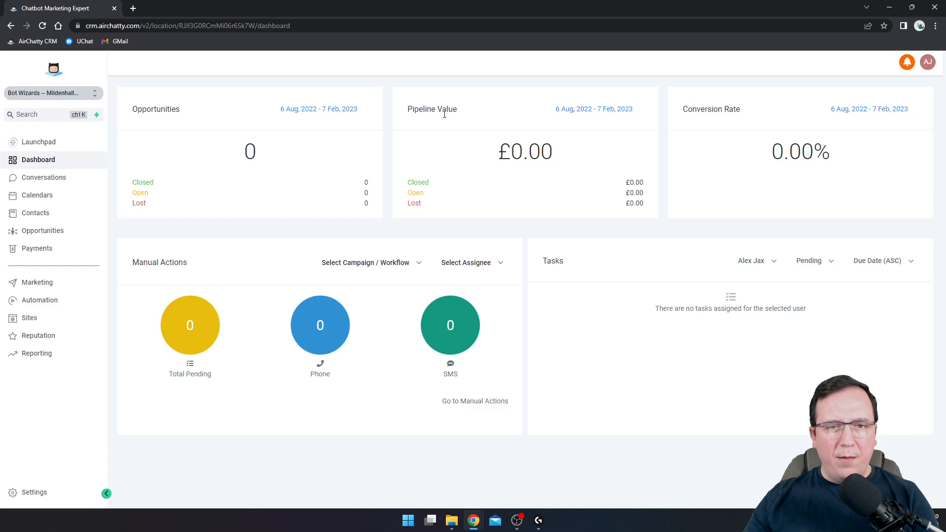
{"action": "left_click", "coordinate": [571, 116]}
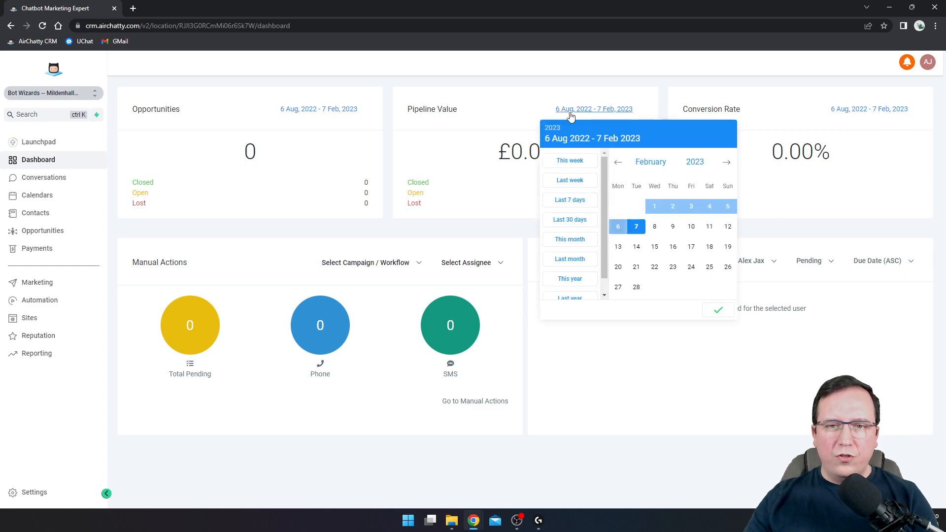
{"action": "left_click", "coordinate": [494, 184]}
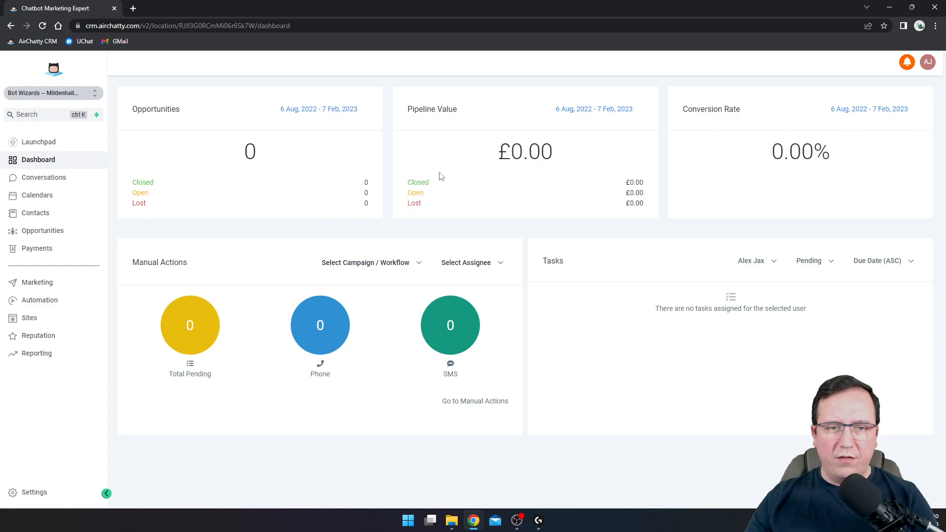
{"action": "left_click_drag", "start_coordinate": [409, 182], "coordinate": [425, 206]}
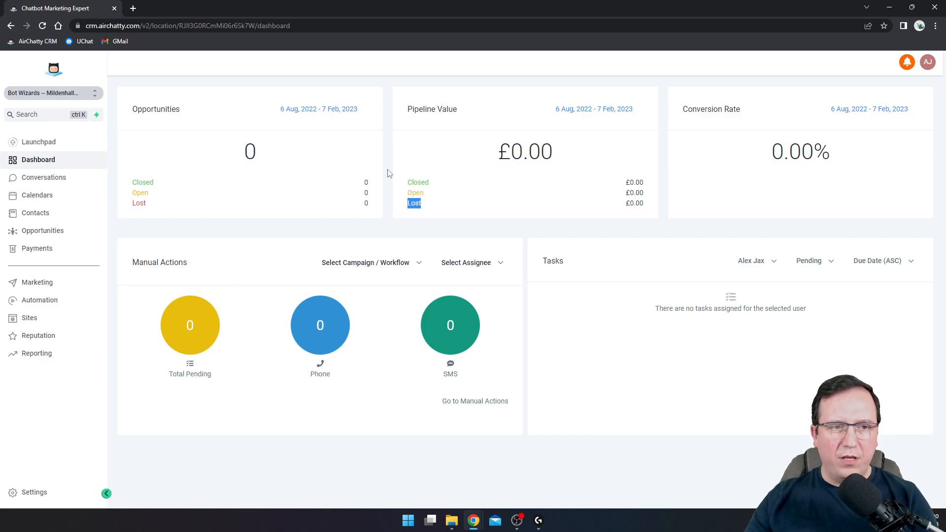
{"action": "double_click", "coordinate": [169, 108]}
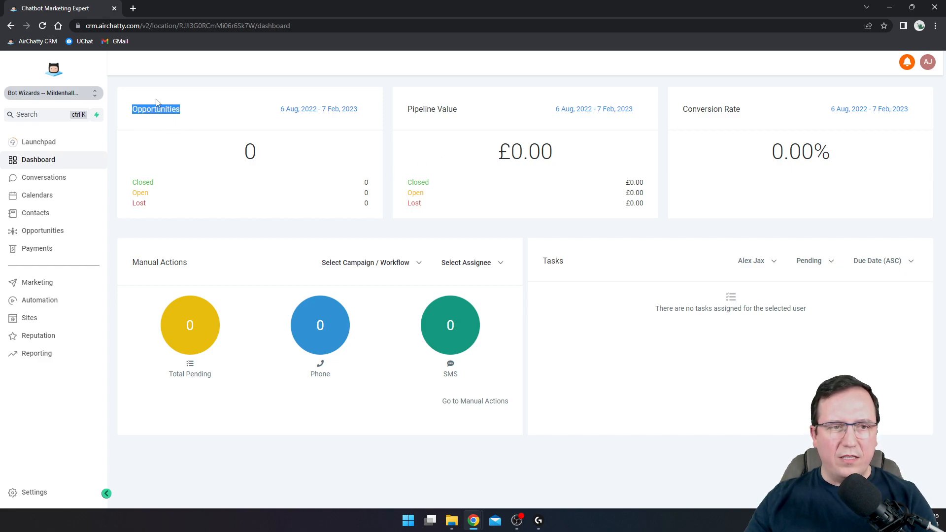
{"action": "double_click", "coordinate": [144, 182]}
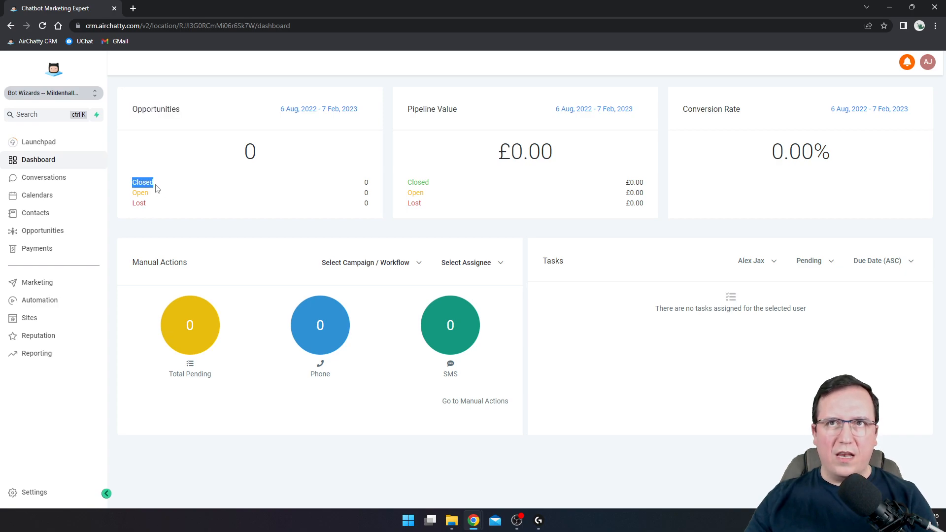
{"action": "left_click", "coordinate": [156, 189]}
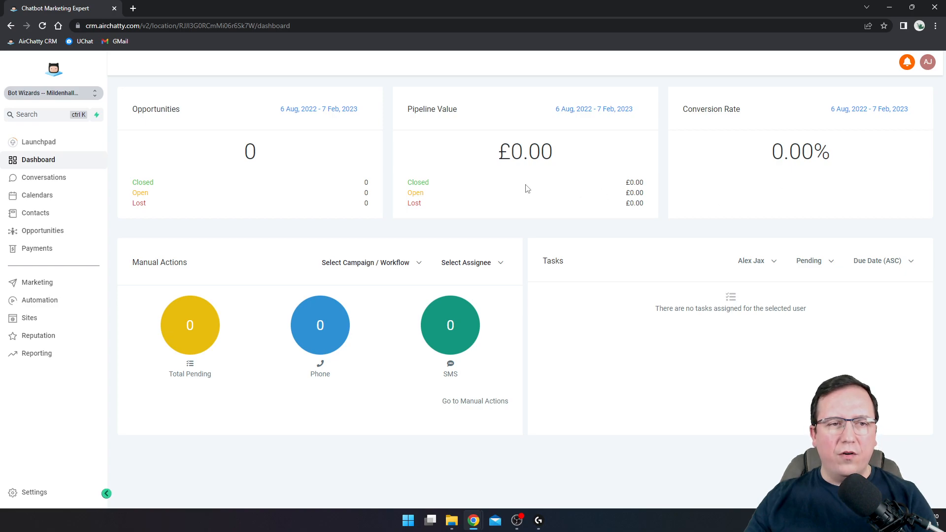
{"action": "double_click", "coordinate": [167, 106]}
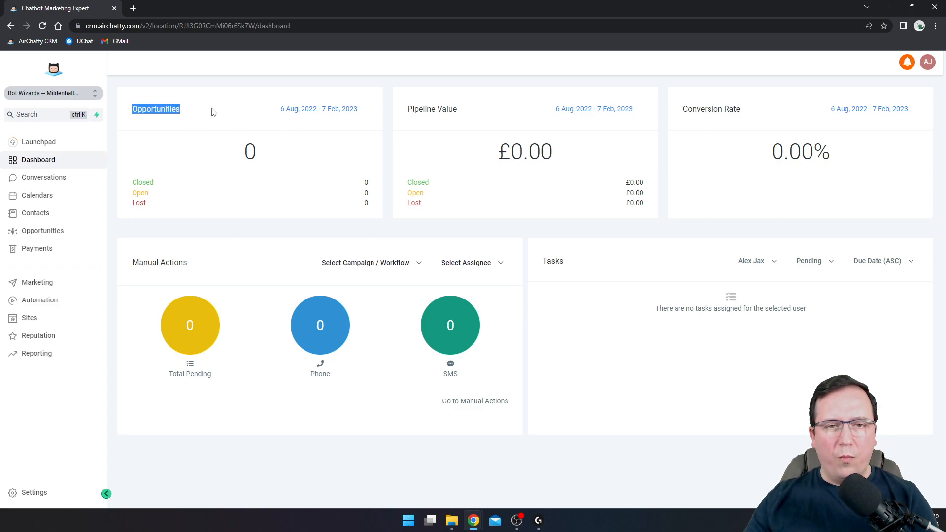
{"action": "double_click", "coordinate": [140, 182]}
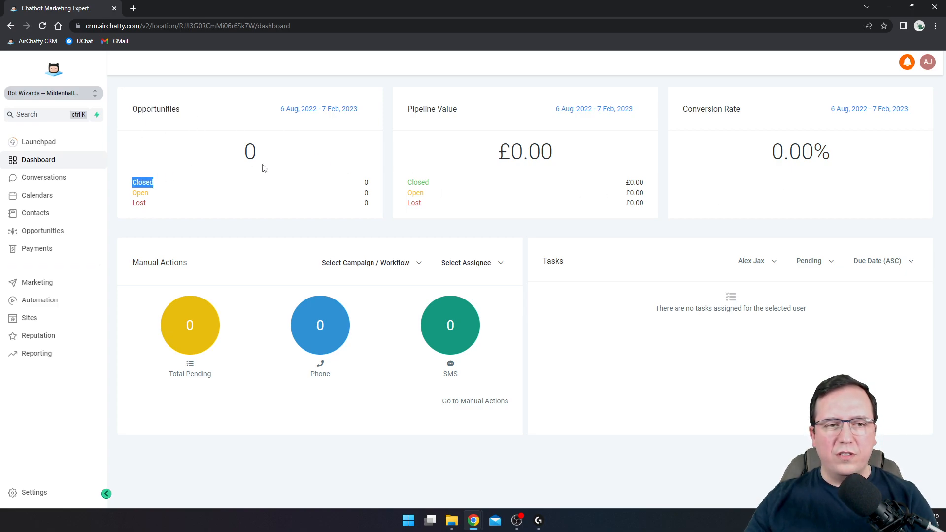
{"action": "left_click", "coordinate": [174, 122]}
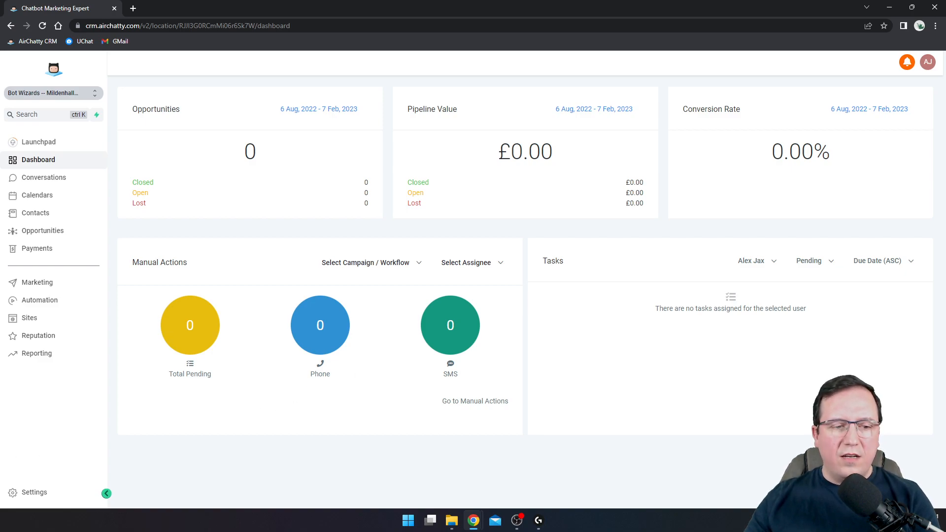
Open the Business Profile settings and point out General Information and the 350 logo width
{"action": "left_click", "coordinate": [35, 495]}
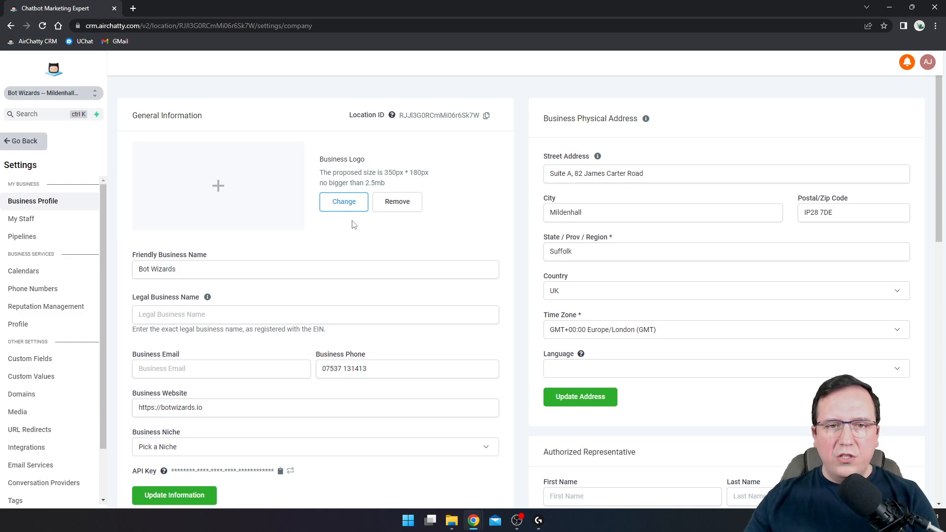
{"action": "left_click_drag", "start_coordinate": [134, 115], "coordinate": [230, 123]}
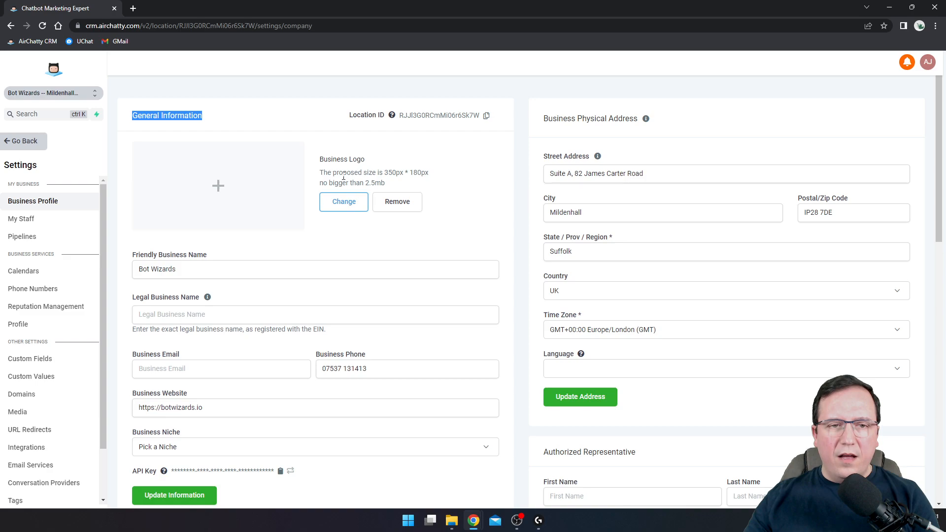
{"action": "left_click_drag", "start_coordinate": [385, 173], "coordinate": [397, 173]}
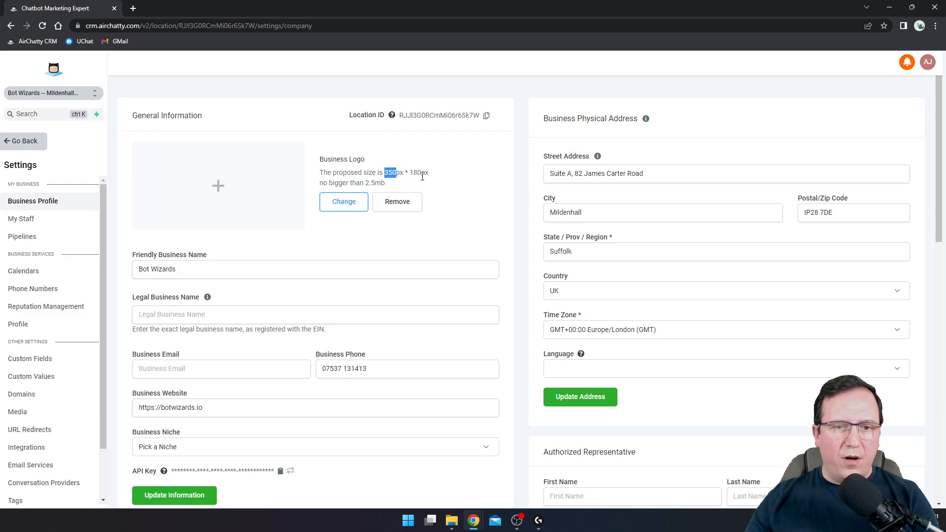
Upload Pictures/vector-logo.jpg as the business logo, save it with Update Information, and reload the page
{"action": "left_click", "coordinate": [351, 206]}
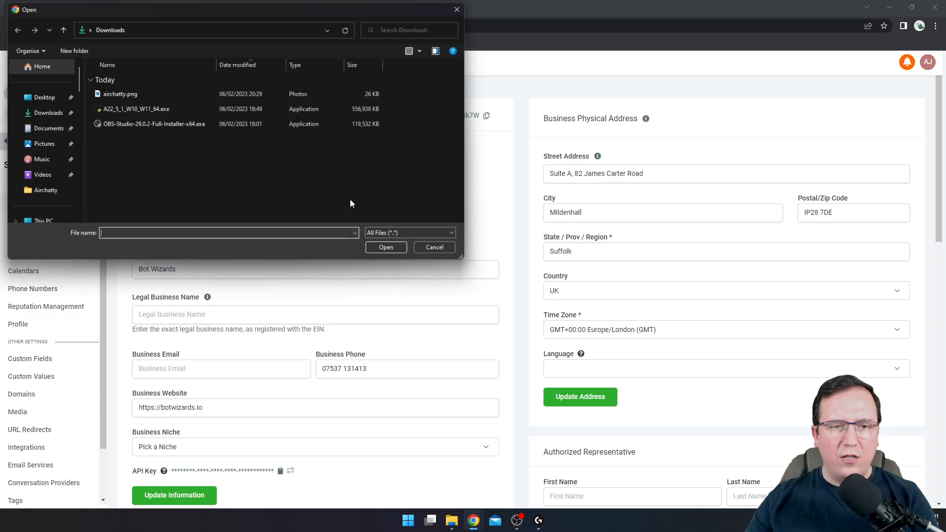
{"action": "left_click", "coordinate": [41, 144]}
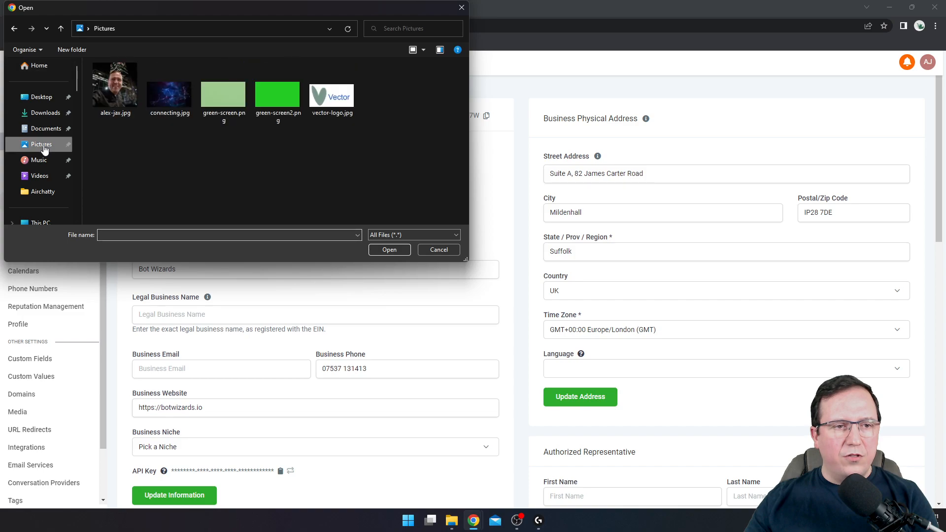
{"action": "left_click", "coordinate": [338, 101]}
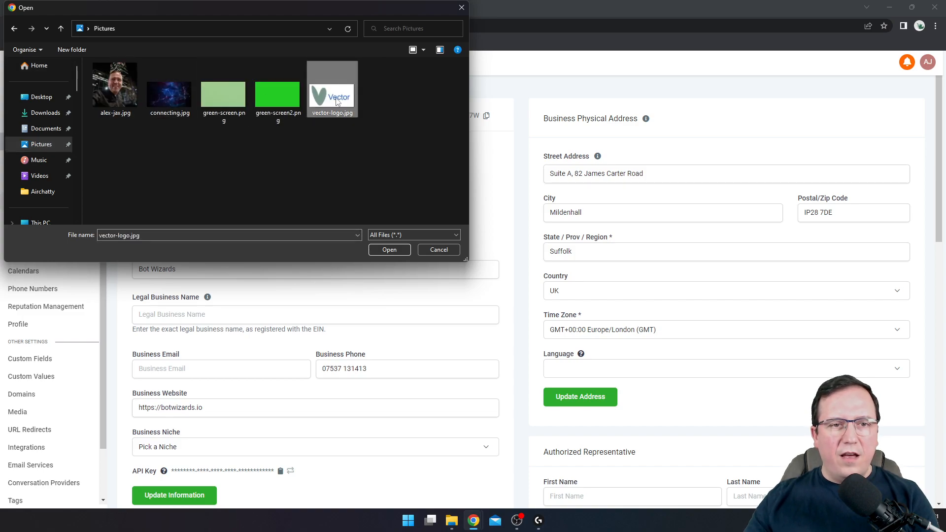
{"action": "left_click", "coordinate": [396, 250]}
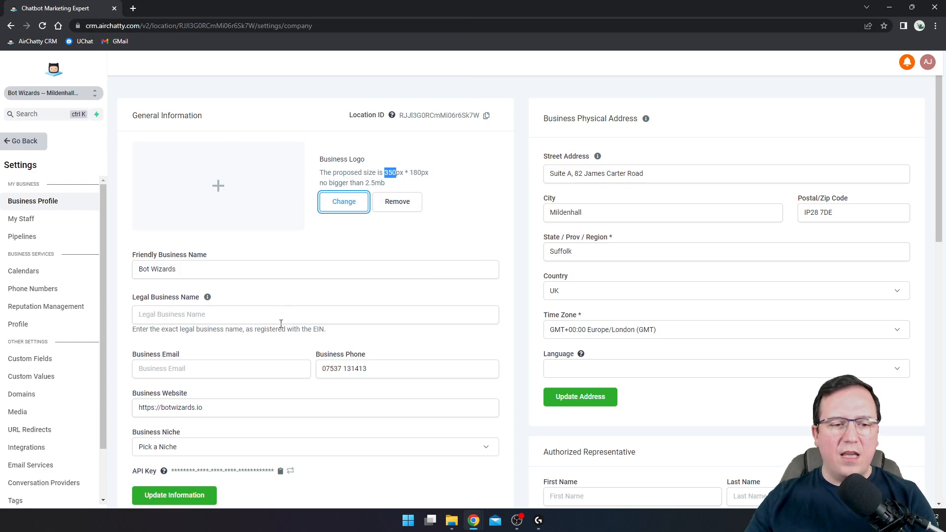
{"action": "left_click", "coordinate": [291, 204]}
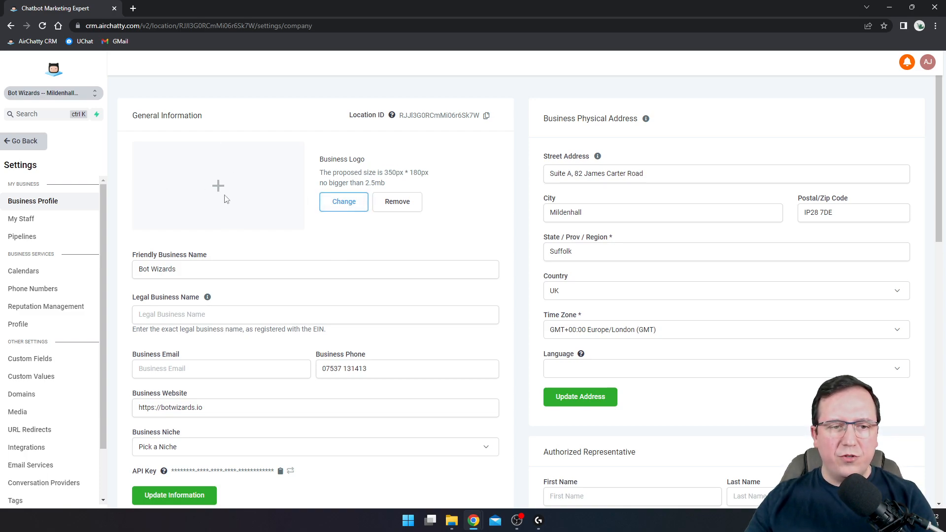
{"action": "scroll", "coordinate": [225, 207], "scroll_direction": "down", "scroll_amount": 5}
{"action": "left_click", "coordinate": [190, 249]}
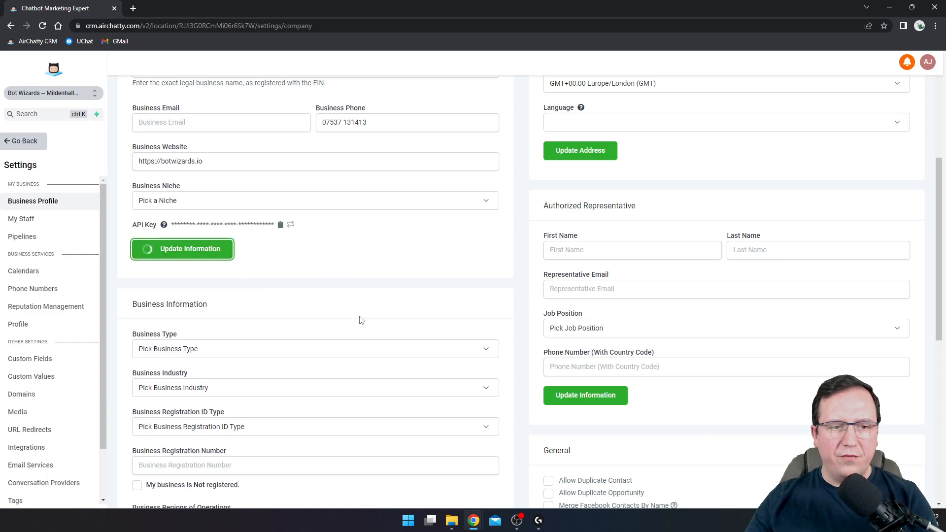
{"action": "scroll", "coordinate": [362, 323], "scroll_direction": "up", "scroll_amount": 5}
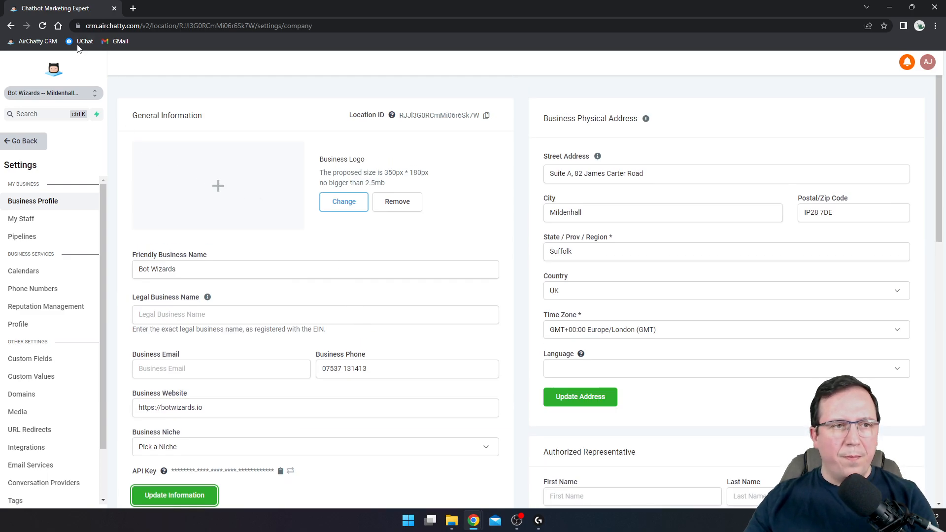
{"action": "left_click", "coordinate": [44, 26]}
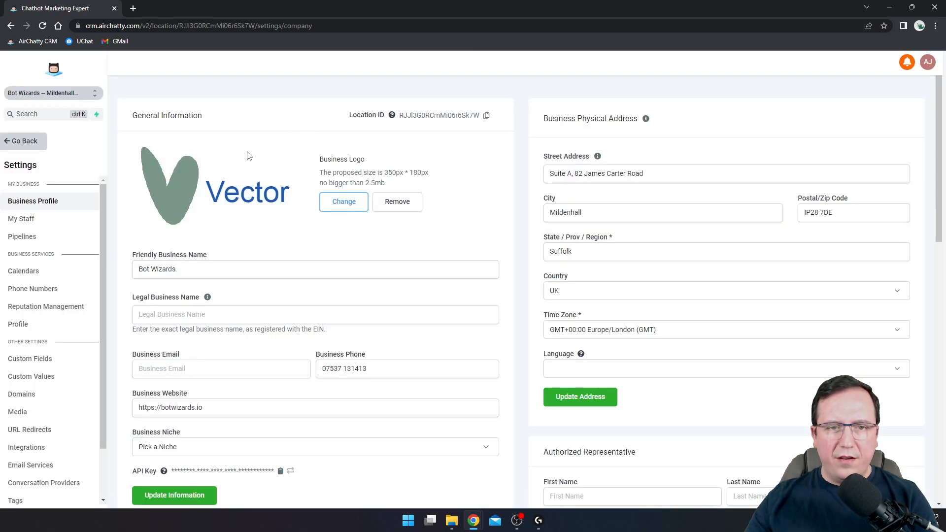
Fill in the legal business name 'Bot Wi' and the business email address
{"action": "left_click", "coordinate": [219, 270]}
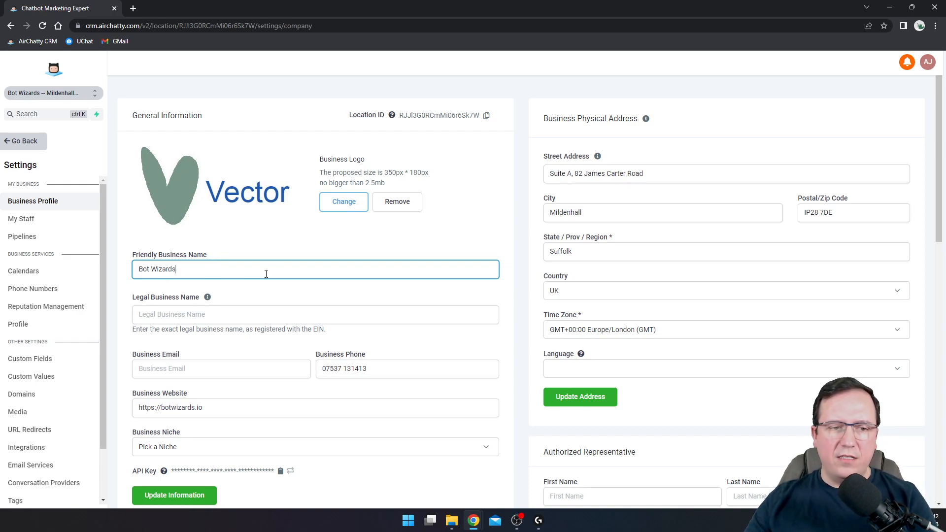
{"action": "left_click", "coordinate": [187, 321]}
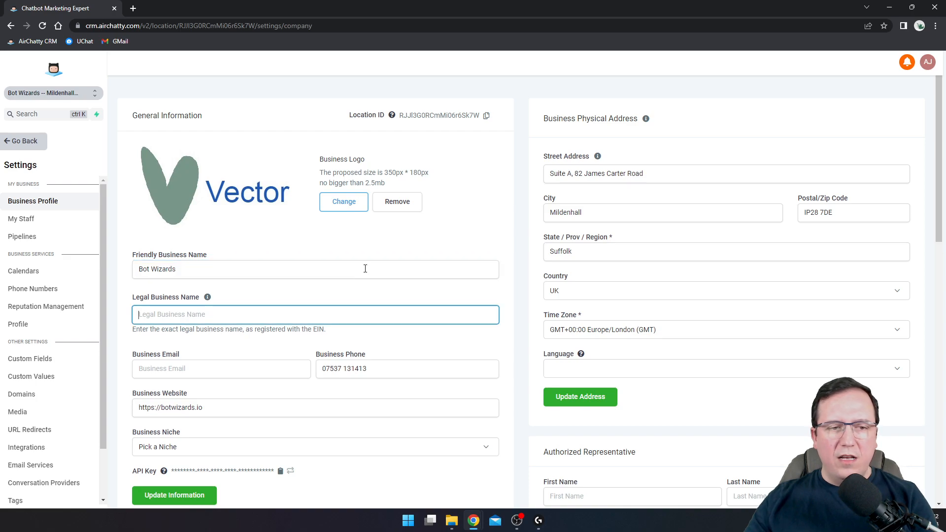
{"action": "type", "text": "Bot Wizards LTD"}
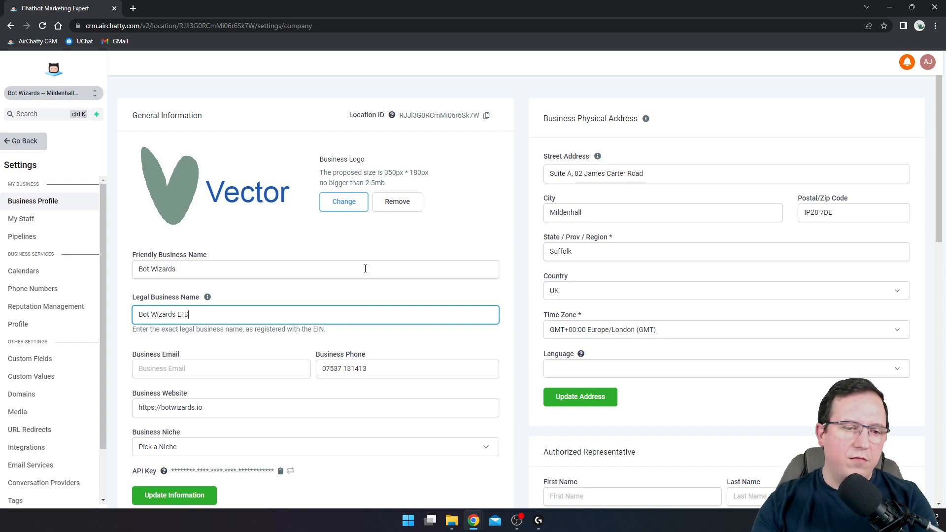
{"action": "left_click", "coordinate": [230, 362]}
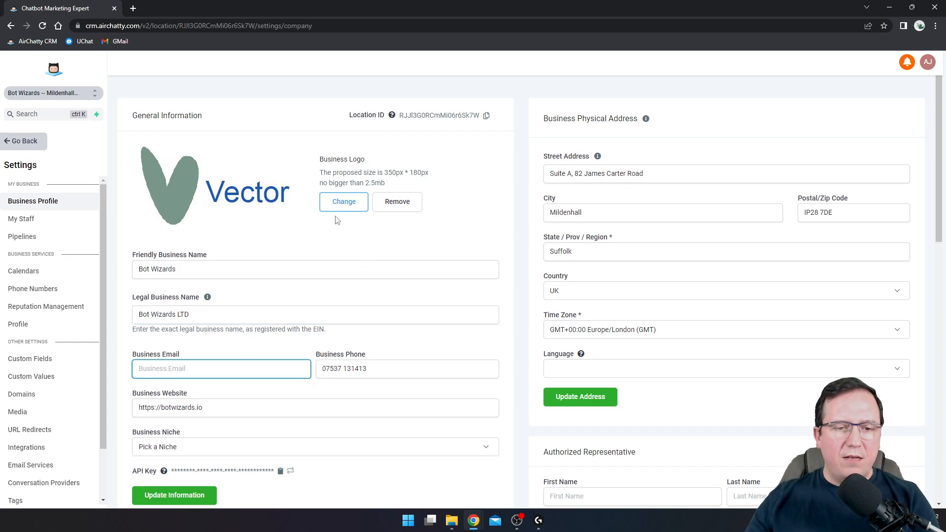
{"action": "type", "text": "a"}
{"action": "key", "text": "BackSpace"}
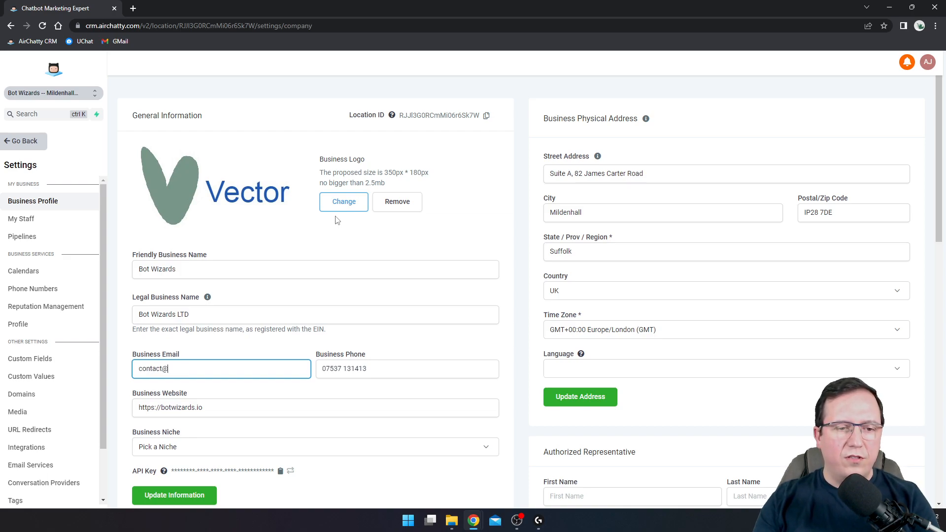
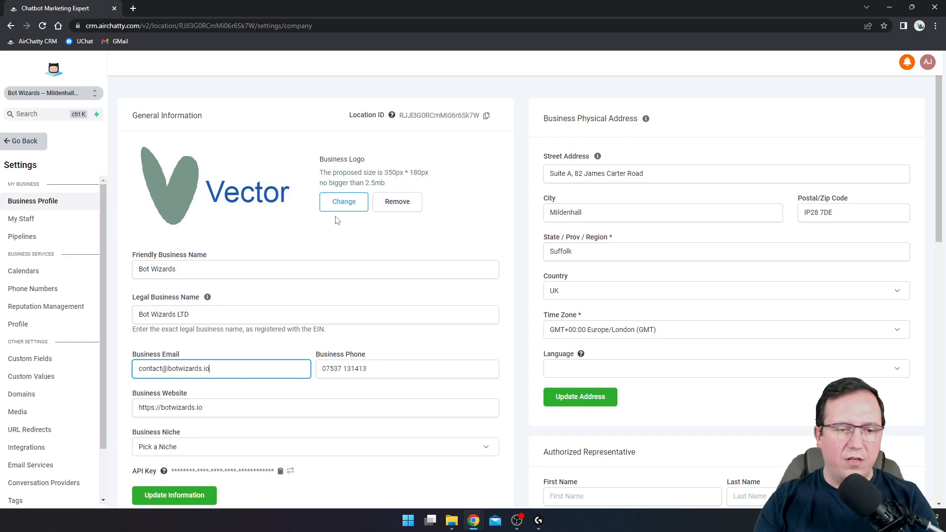
{"action": "scroll", "coordinate": [332, 350], "scroll_direction": "down", "scroll_amount": 3}
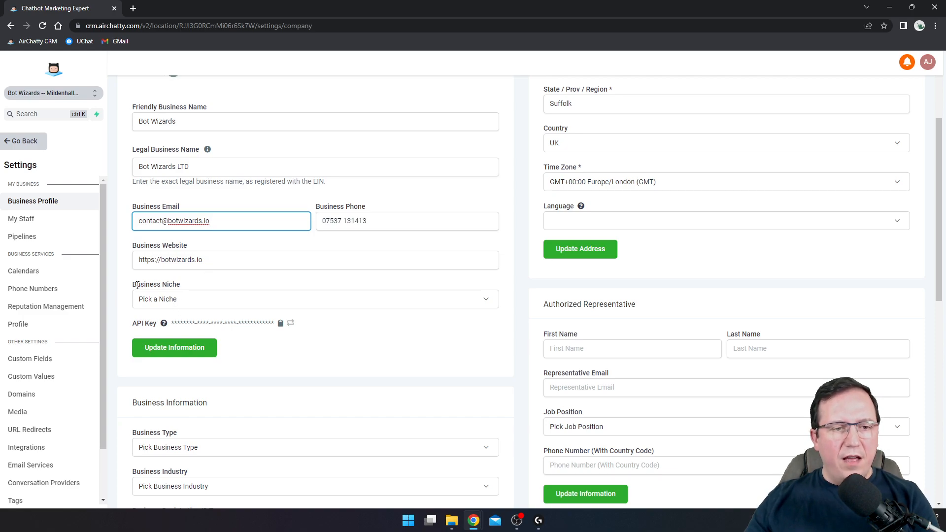
Choose Marketing & Advertising as the business niche and save the details
{"action": "left_click", "coordinate": [180, 301]}
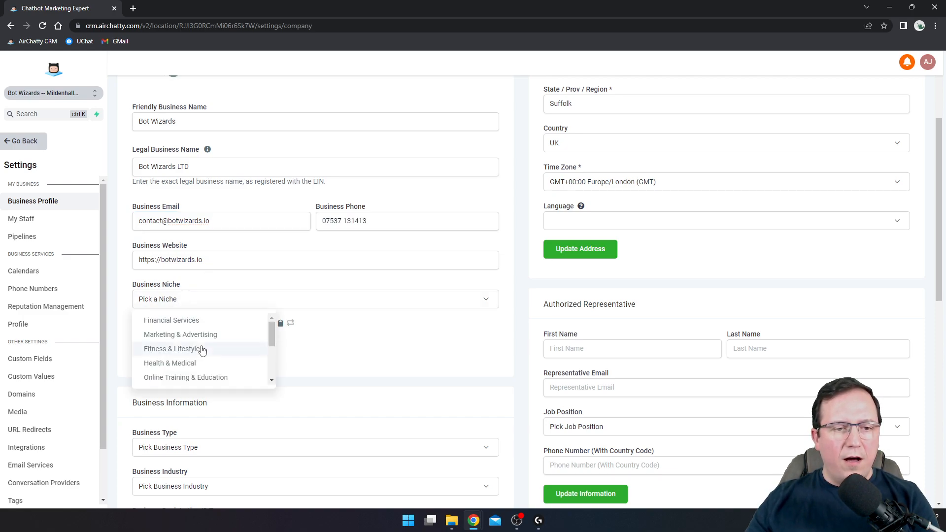
{"action": "left_click_drag", "start_coordinate": [270, 331], "coordinate": [270, 370]}
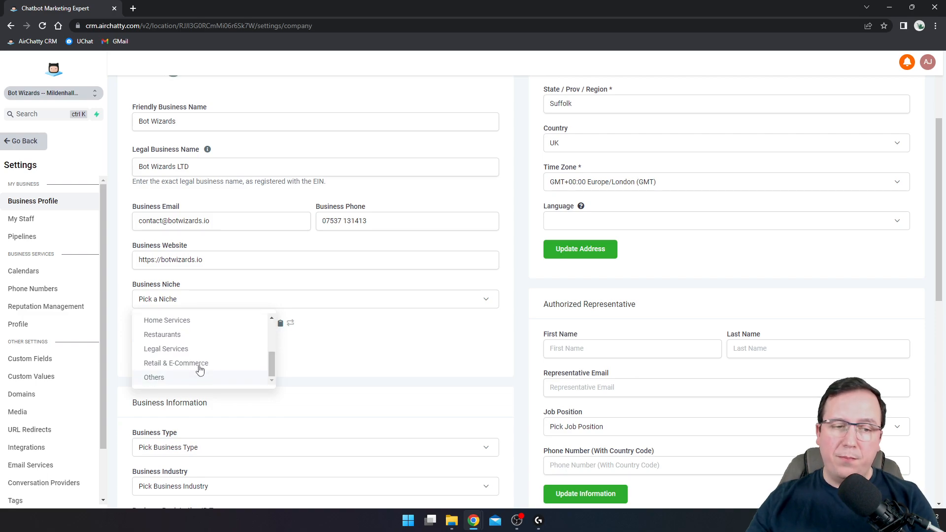
{"action": "scroll", "coordinate": [194, 340], "scroll_direction": "up", "scroll_amount": 3}
{"action": "scroll", "coordinate": [194, 347], "scroll_direction": "down", "scroll_amount": 3}
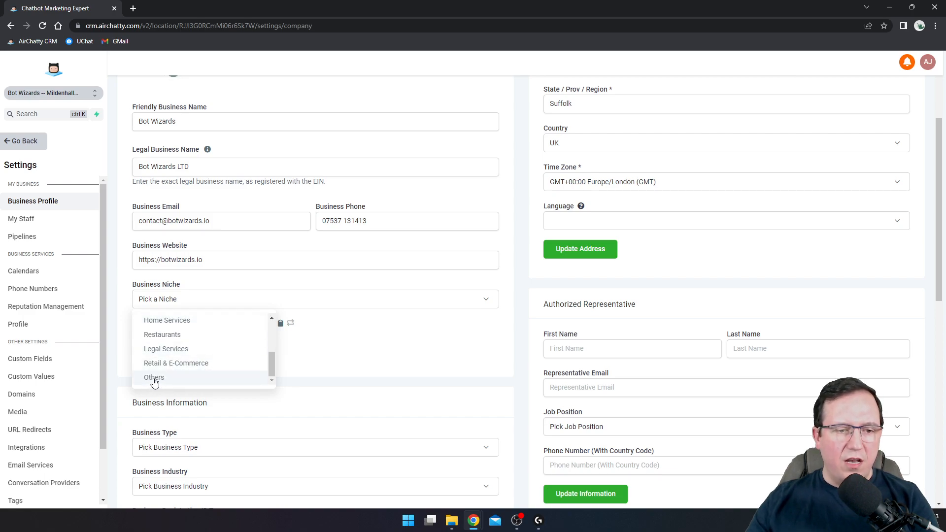
{"action": "scroll", "coordinate": [185, 372], "scroll_direction": "up", "scroll_amount": 5}
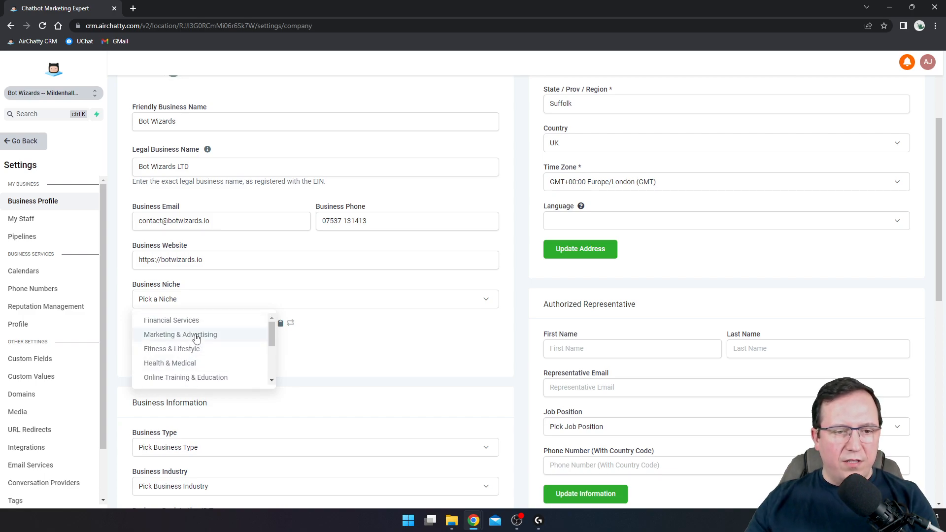
{"action": "left_click", "coordinate": [193, 334]}
{"action": "left_click", "coordinate": [162, 355]}
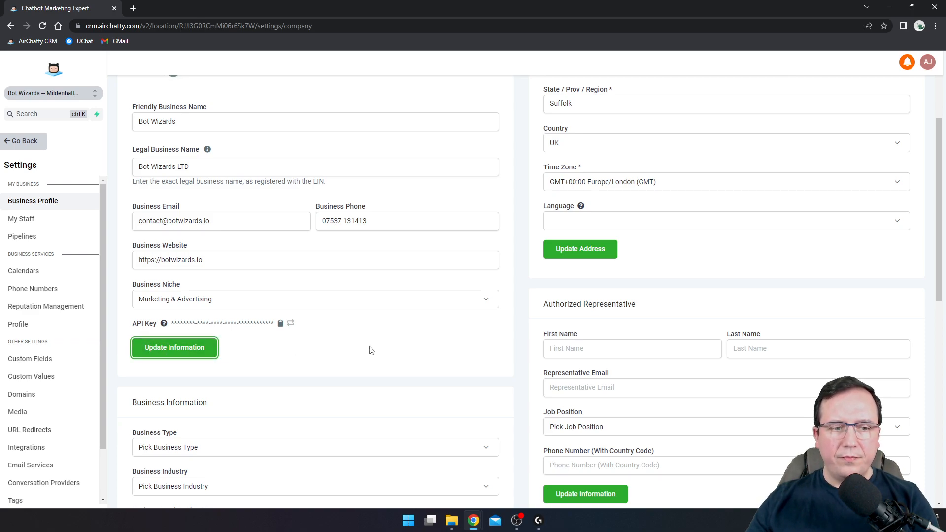
Set the Business Type to Limited Liability Company
{"action": "scroll", "coordinate": [371, 350], "scroll_direction": "down", "scroll_amount": 2}
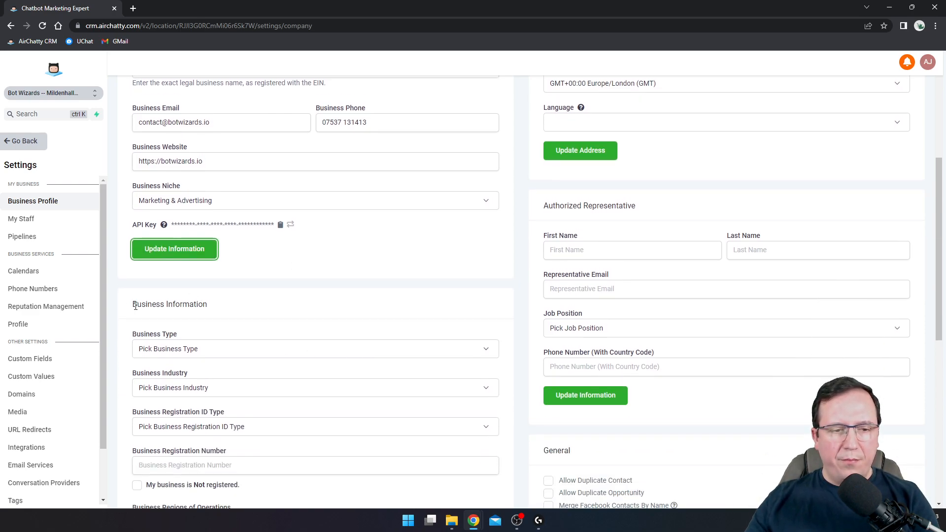
{"action": "left_click_drag", "start_coordinate": [134, 304], "coordinate": [223, 307]}
{"action": "scroll", "coordinate": [238, 302], "scroll_direction": "down", "scroll_amount": 2}
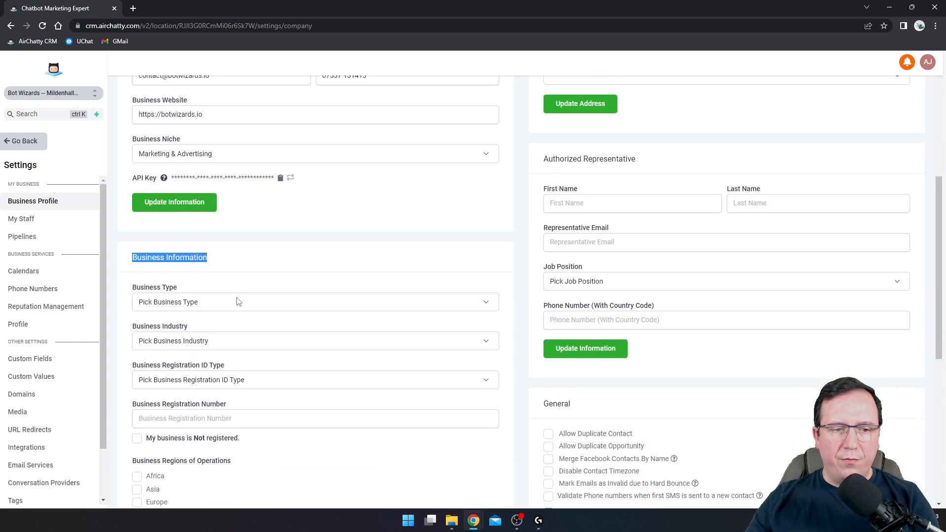
{"action": "left_click", "coordinate": [176, 250]}
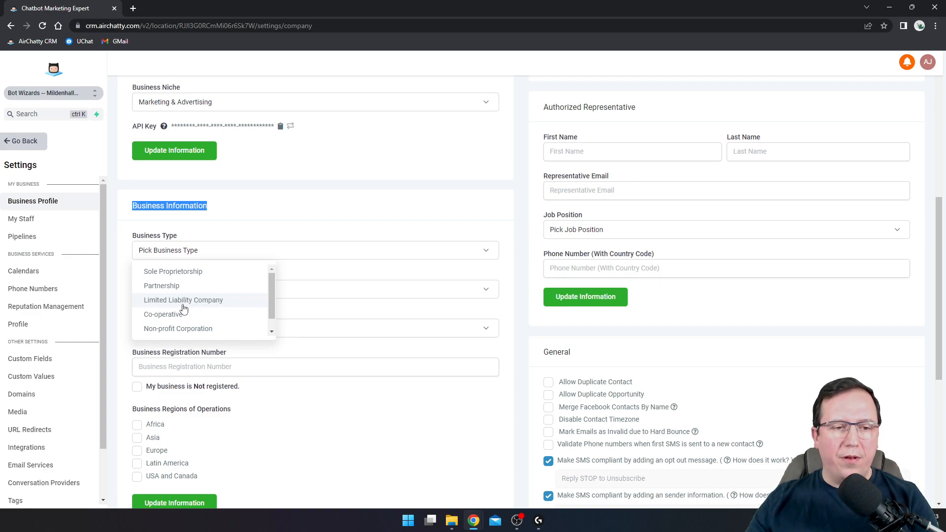
{"action": "scroll", "coordinate": [183, 308], "scroll_direction": "down", "scroll_amount": 1}
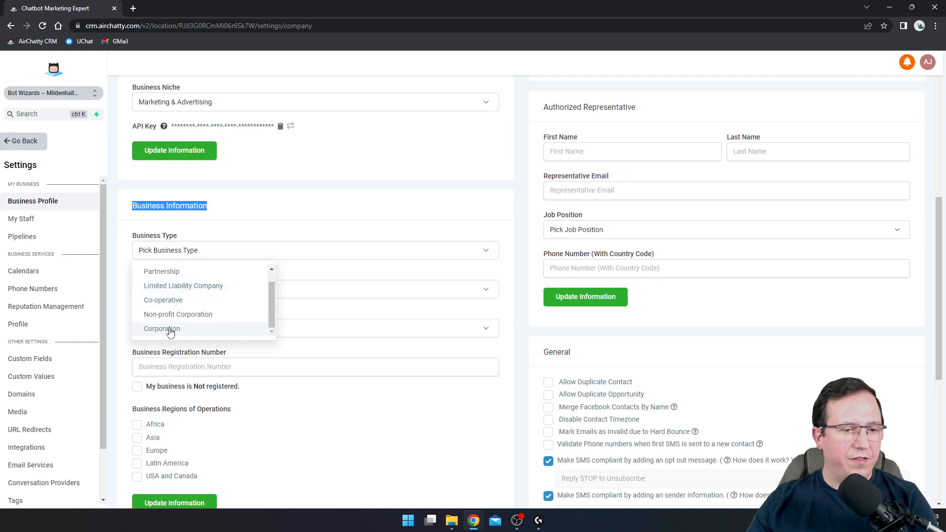
{"action": "left_click", "coordinate": [193, 287]}
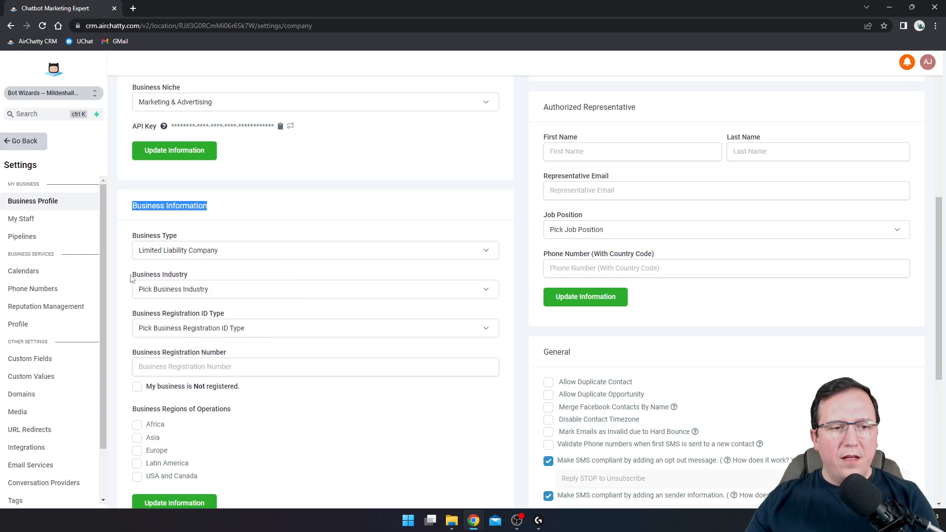
Set the Business Industry to Technology
{"action": "left_click", "coordinate": [161, 292]}
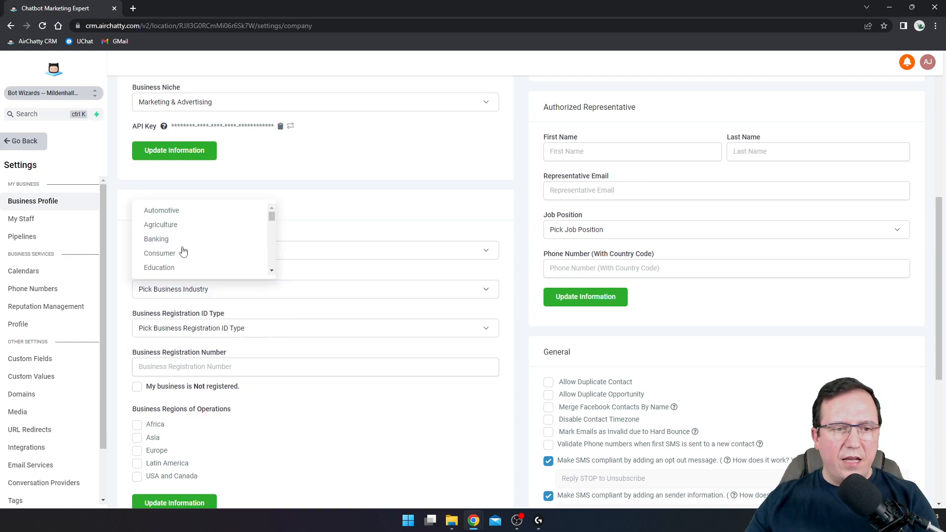
{"action": "scroll", "coordinate": [191, 220], "scroll_direction": "down", "scroll_amount": 4}
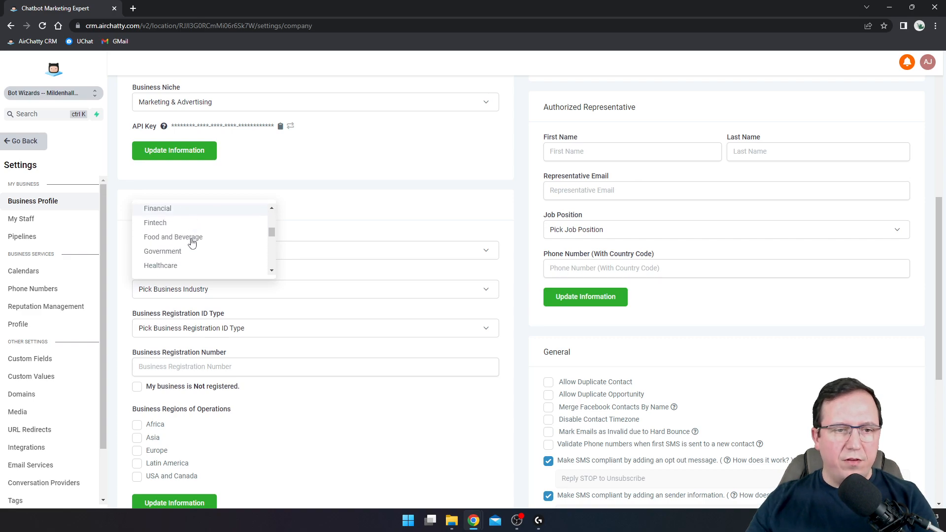
{"action": "scroll", "coordinate": [193, 243], "scroll_direction": "down", "scroll_amount": 5}
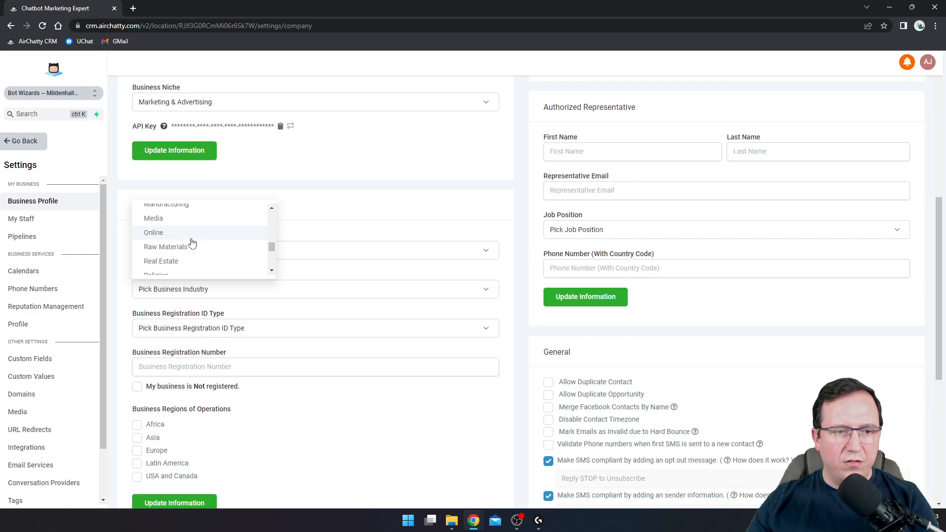
{"action": "scroll", "coordinate": [192, 239], "scroll_direction": "up", "scroll_amount": 1}
{"action": "scroll", "coordinate": [191, 240], "scroll_direction": "down", "scroll_amount": 2}
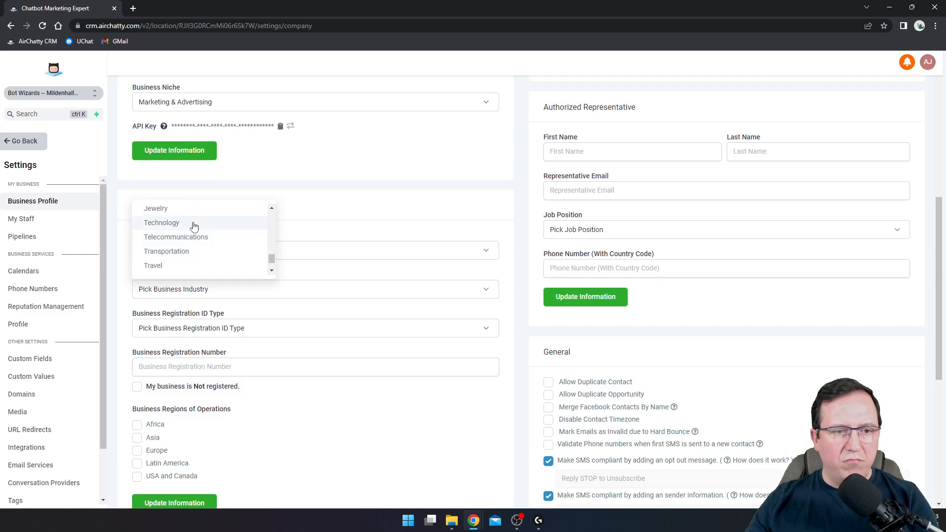
{"action": "left_click", "coordinate": [192, 224]}
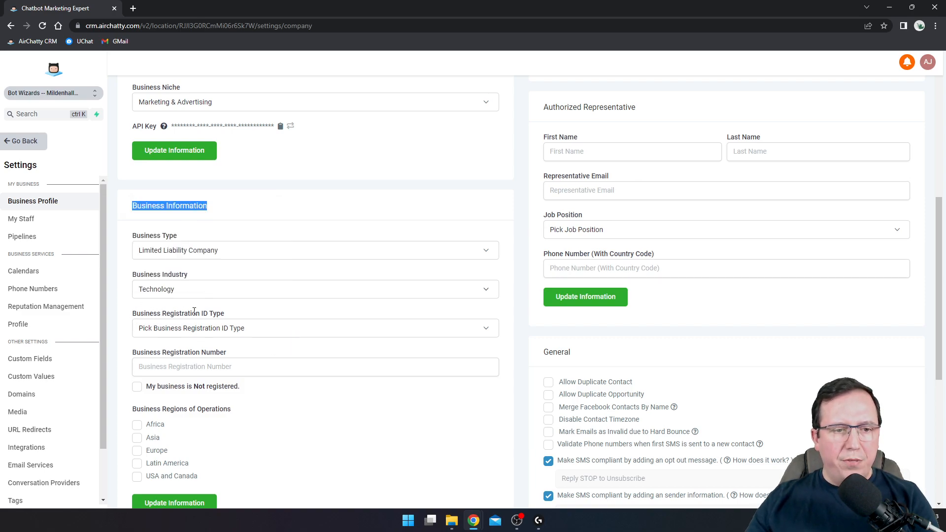
Browse the Registration ID Type options
{"action": "left_click", "coordinate": [221, 329]}
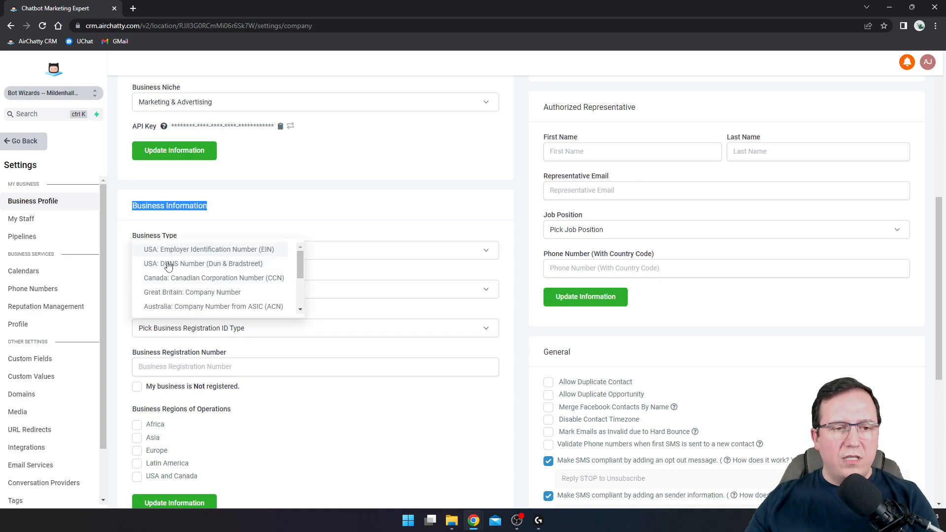
{"action": "scroll", "coordinate": [170, 266], "scroll_direction": "down", "scroll_amount": 2}
{"action": "scroll", "coordinate": [186, 276], "scroll_direction": "up", "scroll_amount": 2}
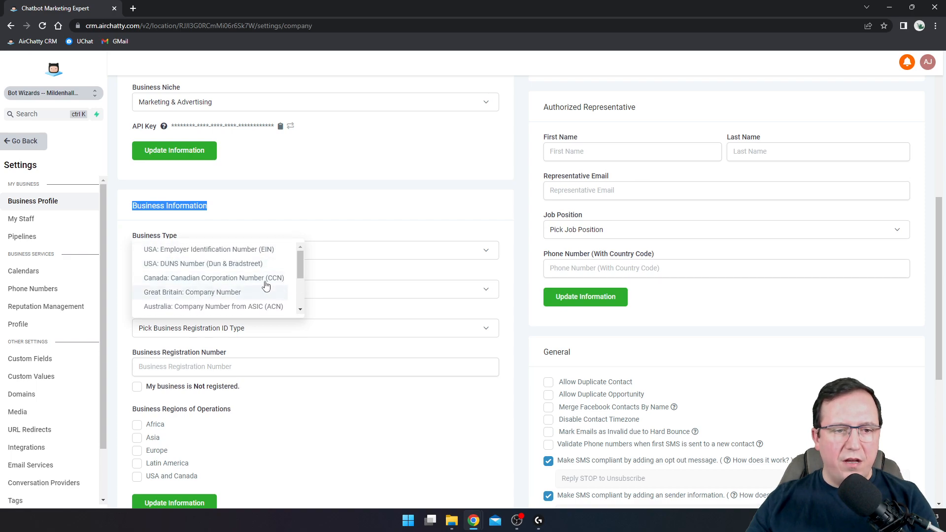
{"action": "scroll", "coordinate": [288, 284], "scroll_direction": "down", "scroll_amount": 5}
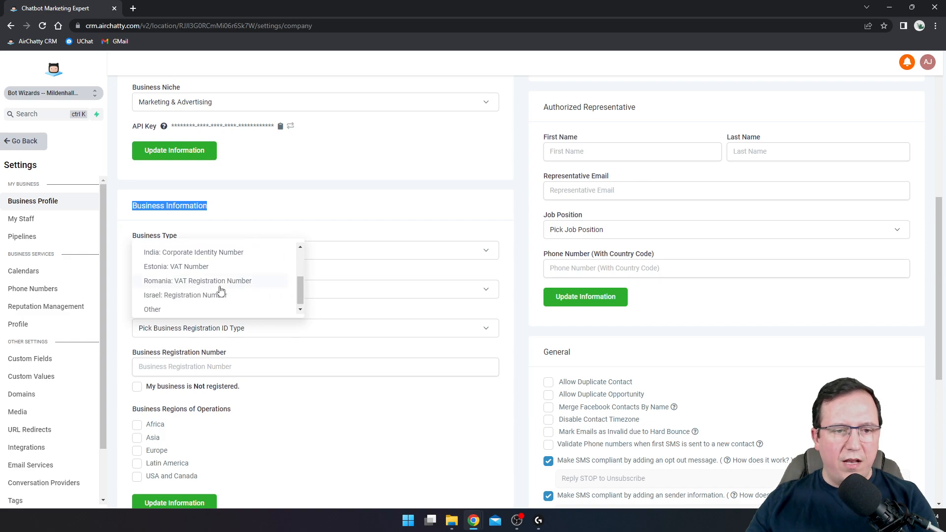
{"action": "left_click_drag", "start_coordinate": [301, 289], "coordinate": [301, 291]}
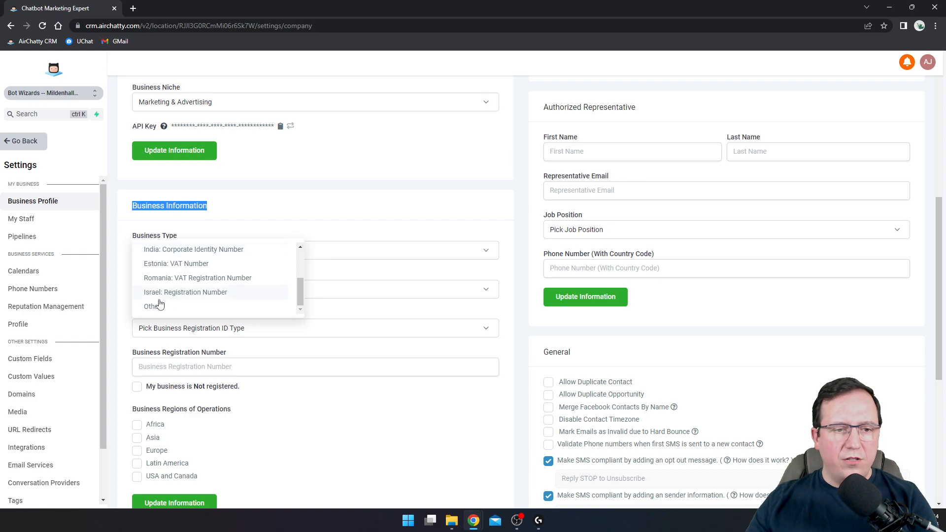
Set the Registration ID Type to Great Britain: Company Number
{"action": "left_click", "coordinate": [166, 309]}
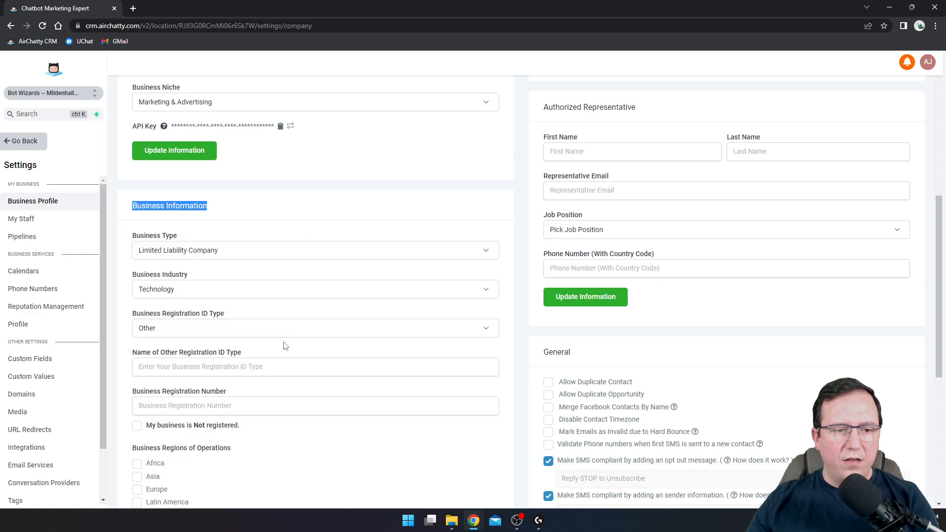
{"action": "scroll", "coordinate": [224, 290], "scroll_direction": "down", "scroll_amount": 1}
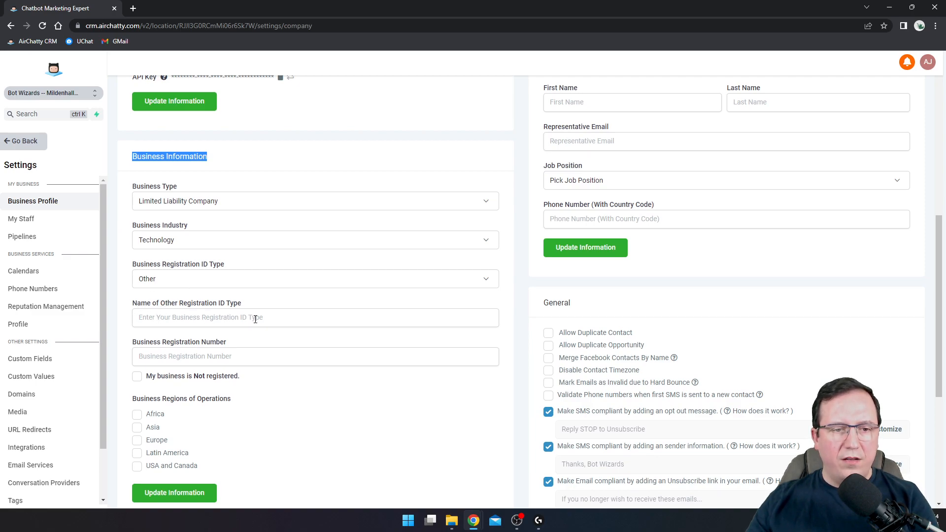
{"action": "left_click", "coordinate": [222, 322]}
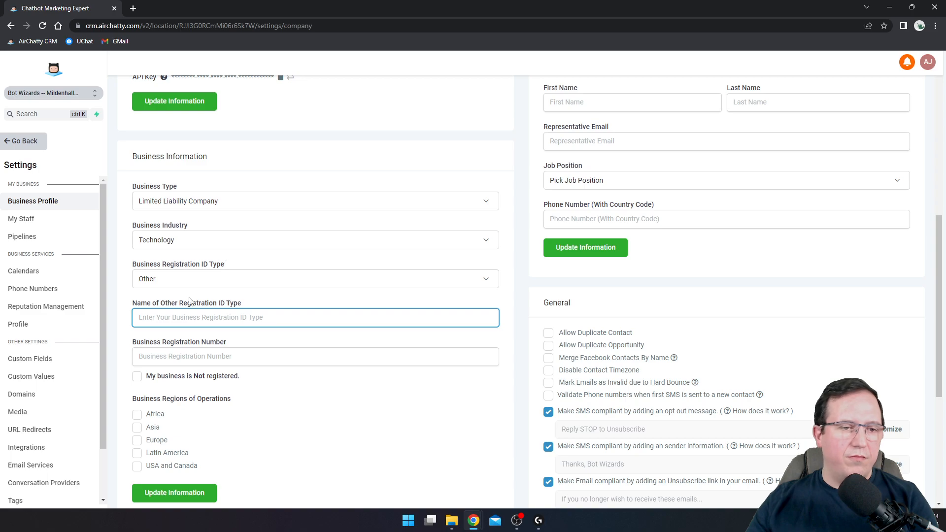
{"action": "left_click", "coordinate": [169, 289]}
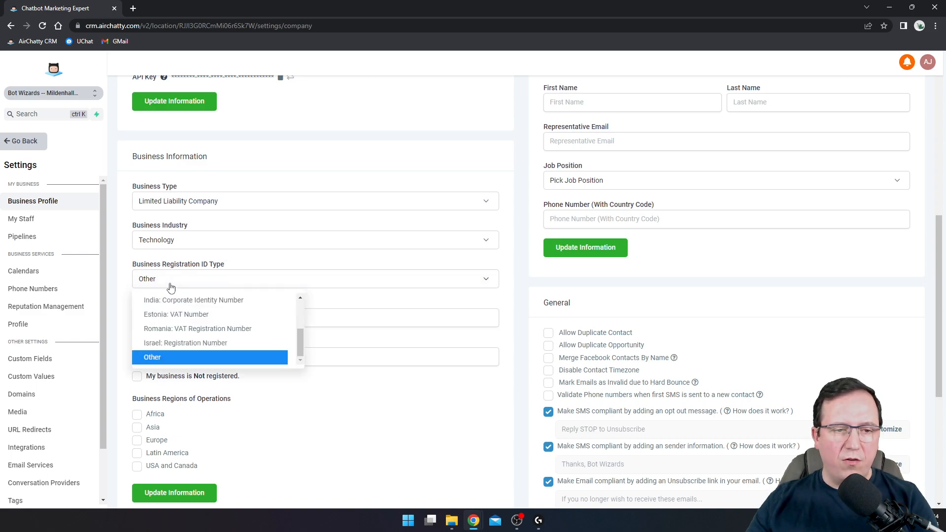
{"action": "scroll", "coordinate": [202, 330], "scroll_direction": "up", "scroll_amount": 1}
{"action": "scroll", "coordinate": [200, 335], "scroll_direction": "up", "scroll_amount": 2}
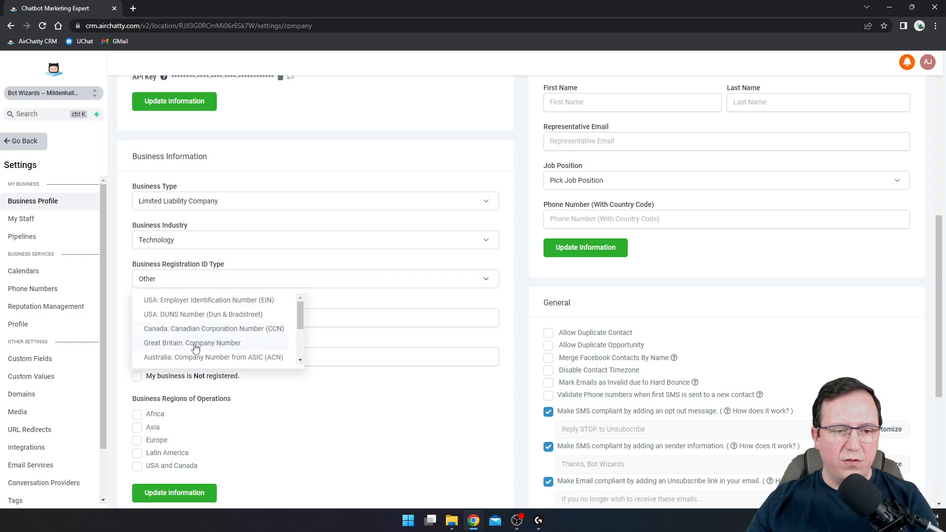
{"action": "left_click", "coordinate": [196, 343]}
Enter the business registration number, leaving the business marked as registered
{"action": "left_click", "coordinate": [189, 316]}
{"action": "type", "text": "11110000"}
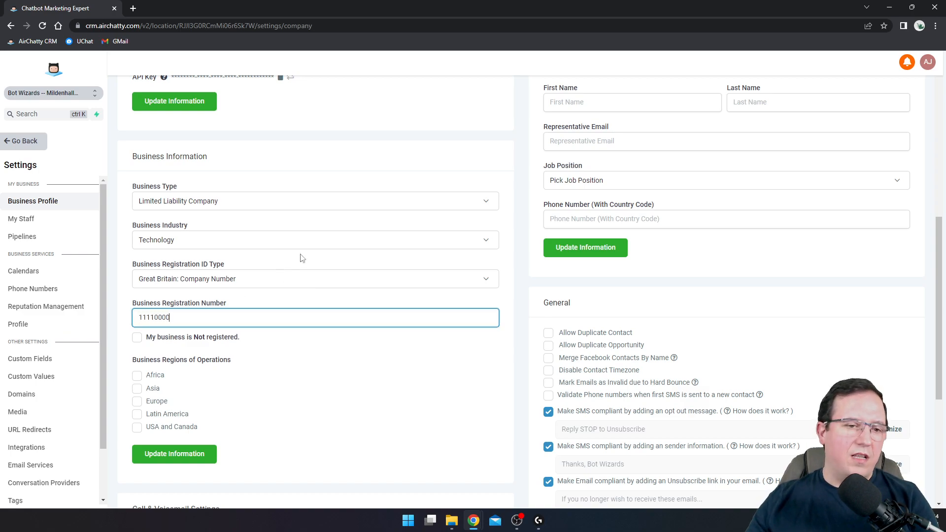
{"action": "left_click", "coordinate": [298, 343]}
{"action": "scroll", "coordinate": [163, 338], "scroll_direction": "down", "scroll_amount": 1}
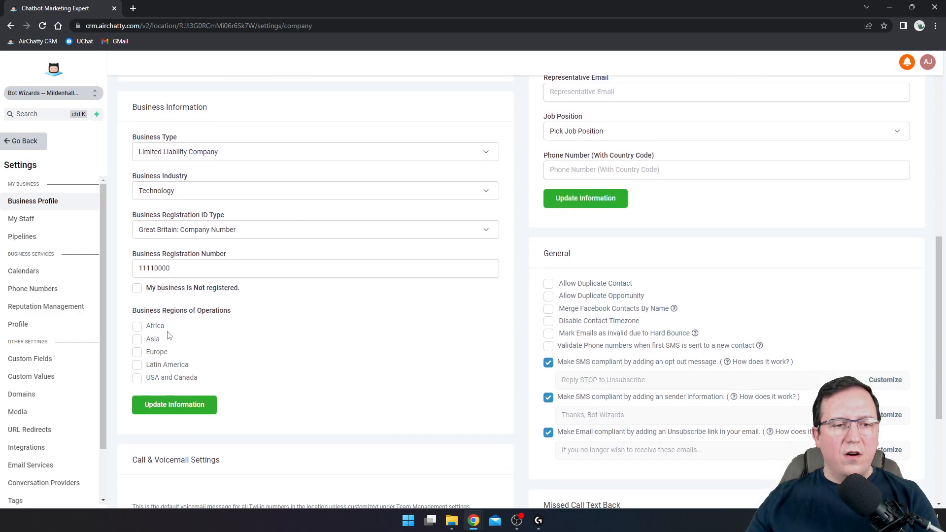
{"action": "left_click", "coordinate": [137, 288]}
{"action": "left_click", "coordinate": [137, 289]}
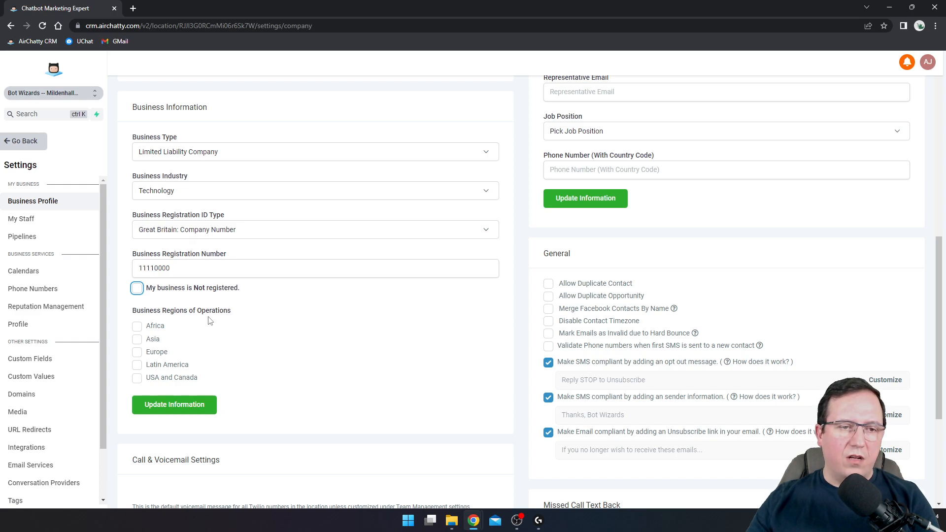
Tick Europe as a region of operations and save the business information
{"action": "scroll", "coordinate": [146, 289], "scroll_direction": "down", "scroll_amount": 1}
{"action": "left_click_drag", "start_coordinate": [142, 263], "coordinate": [209, 273]}
{"action": "left_click", "coordinate": [211, 272]}
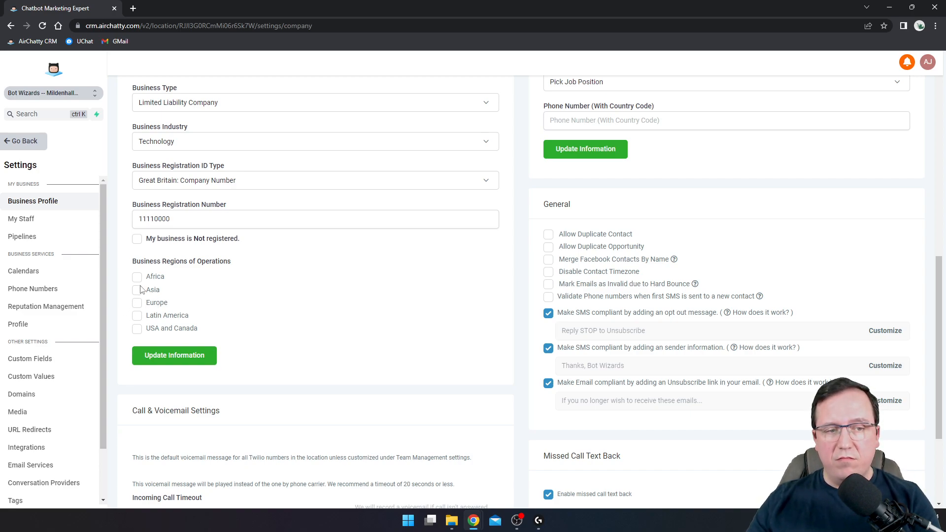
{"action": "left_click", "coordinate": [137, 304]}
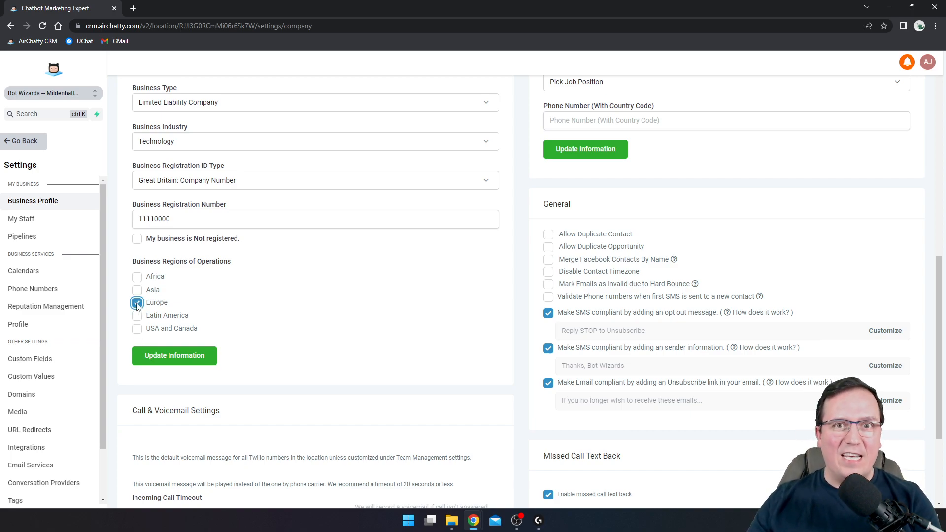
{"action": "left_click", "coordinate": [165, 356]}
{"action": "left_click", "coordinate": [170, 358]}
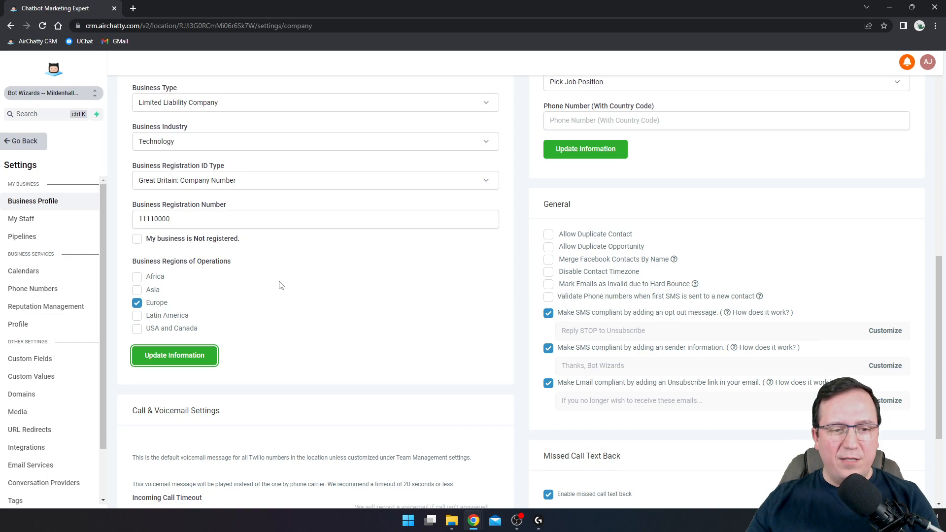
{"action": "scroll", "coordinate": [201, 314], "scroll_direction": "down", "scroll_amount": 2}
{"action": "scroll", "coordinate": [373, 250], "scroll_direction": "down", "scroll_amount": 1}
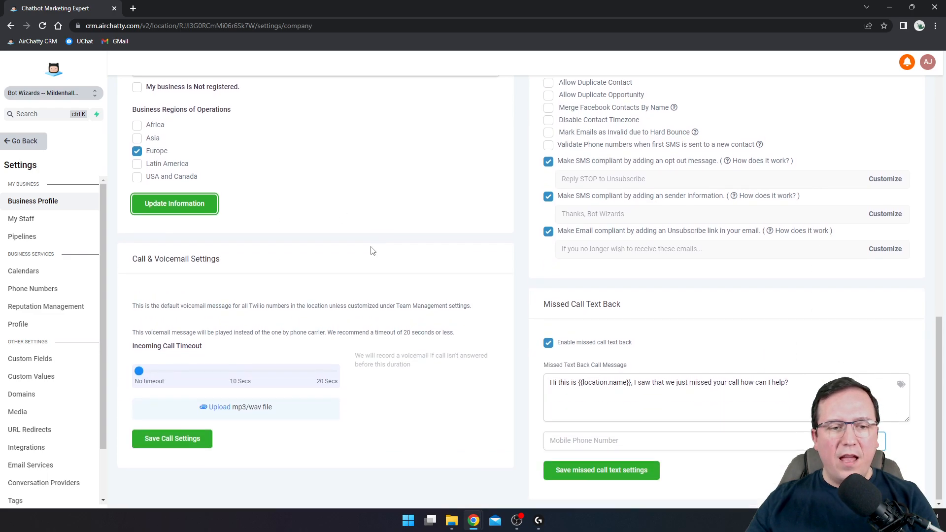
Set the Incoming Call Timeout slider to 20 Secs and save the Call & Voicemail Settings
{"action": "left_click_drag", "start_coordinate": [134, 260], "coordinate": [159, 266]}
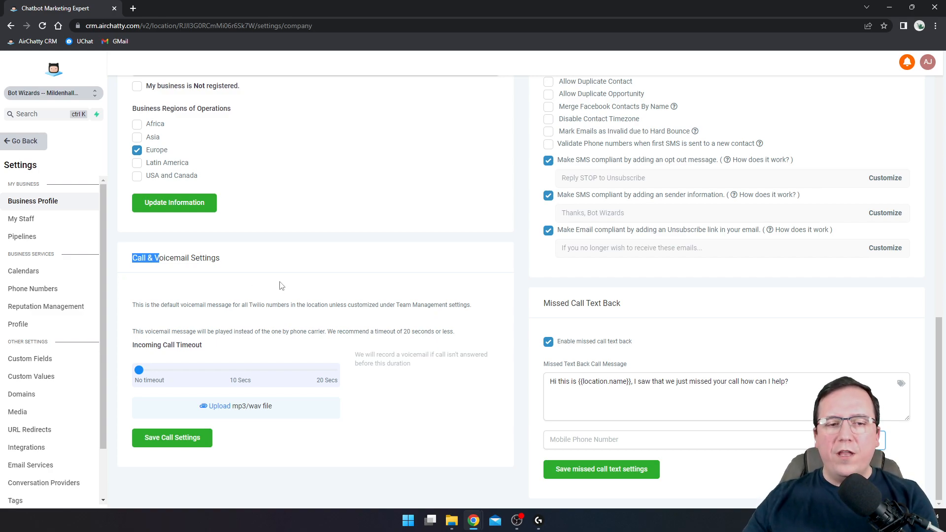
{"action": "double_click", "coordinate": [256, 305]}
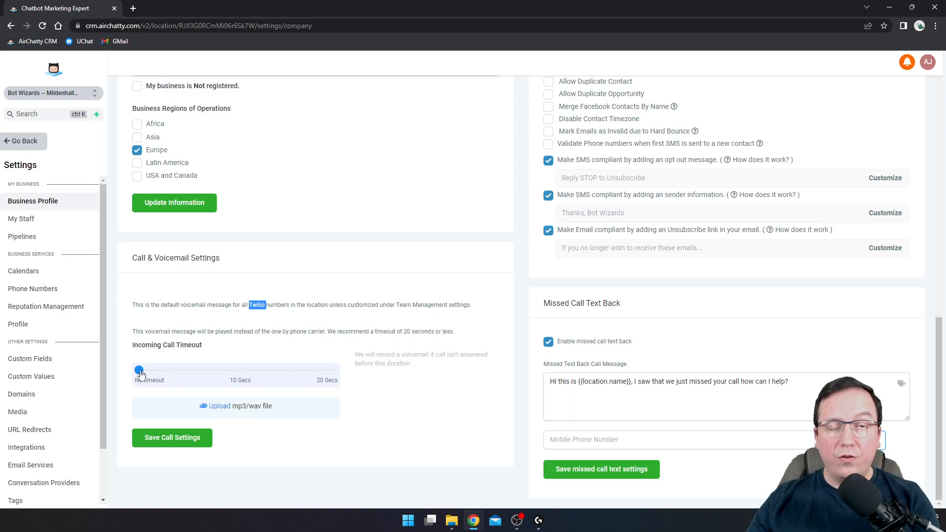
{"action": "left_click_drag", "start_coordinate": [138, 372], "coordinate": [343, 373]}
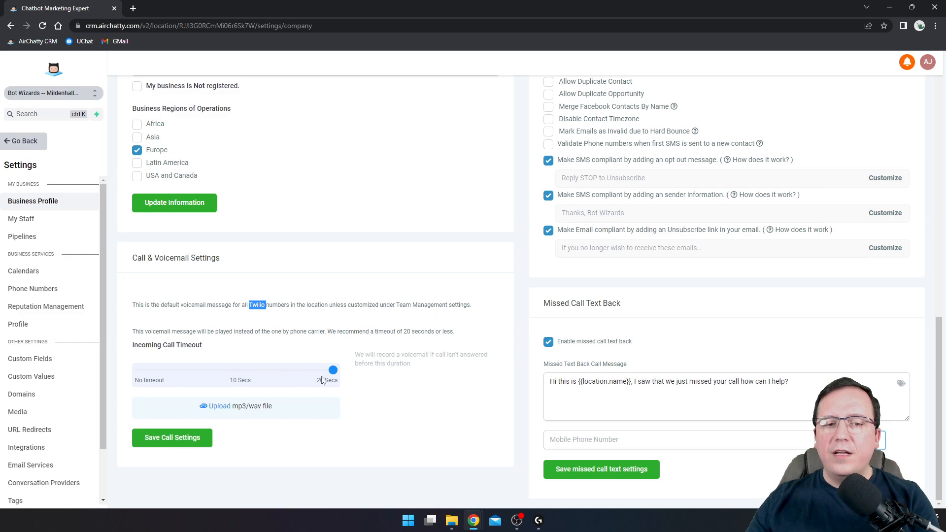
{"action": "mouse_move", "coordinate": [333, 371]}
{"action": "left_mouse_down"}
{"action": "mouse_move", "coordinate": [287, 372]}
{"action": "mouse_move", "coordinate": [340, 376]}
{"action": "left_mouse_up"}
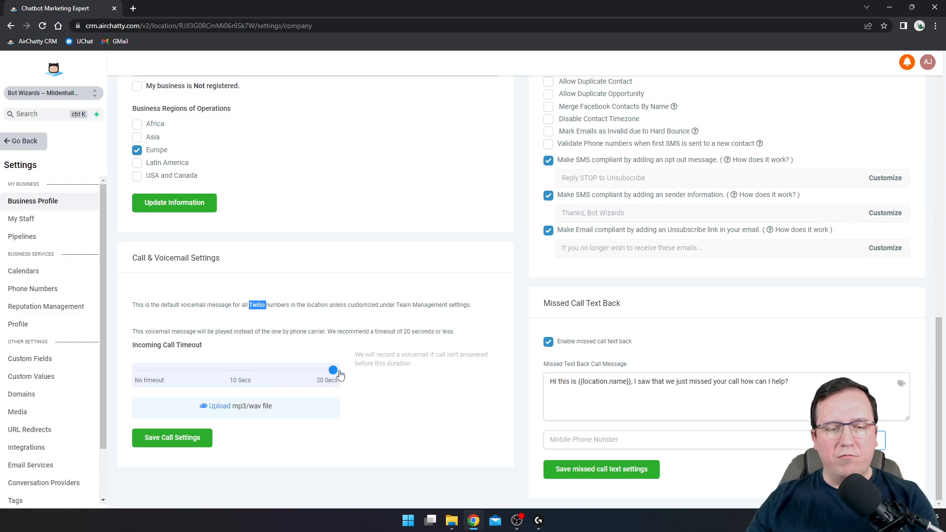
{"action": "left_click", "coordinate": [179, 444]}
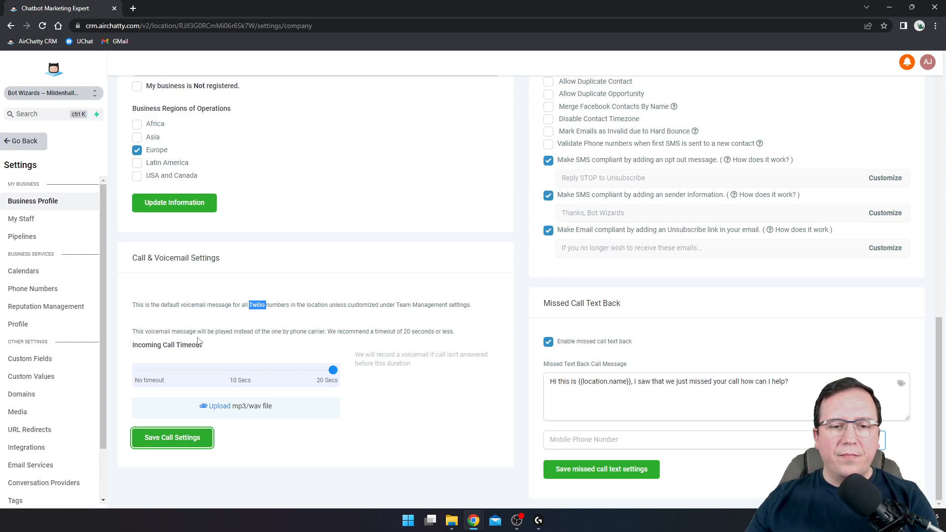
{"action": "scroll", "coordinate": [407, 298], "scroll_direction": "up", "scroll_amount": 4}
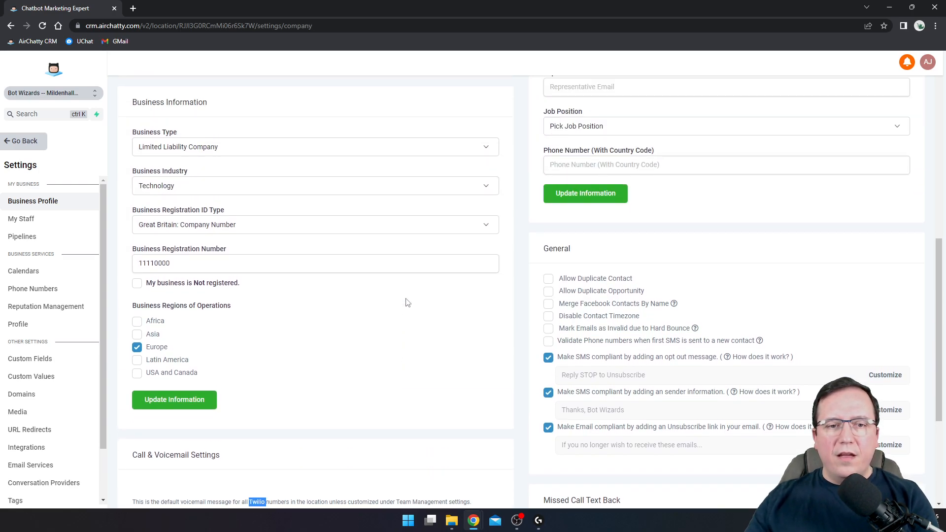
{"action": "scroll", "coordinate": [408, 302], "scroll_direction": "down", "scroll_amount": 4}
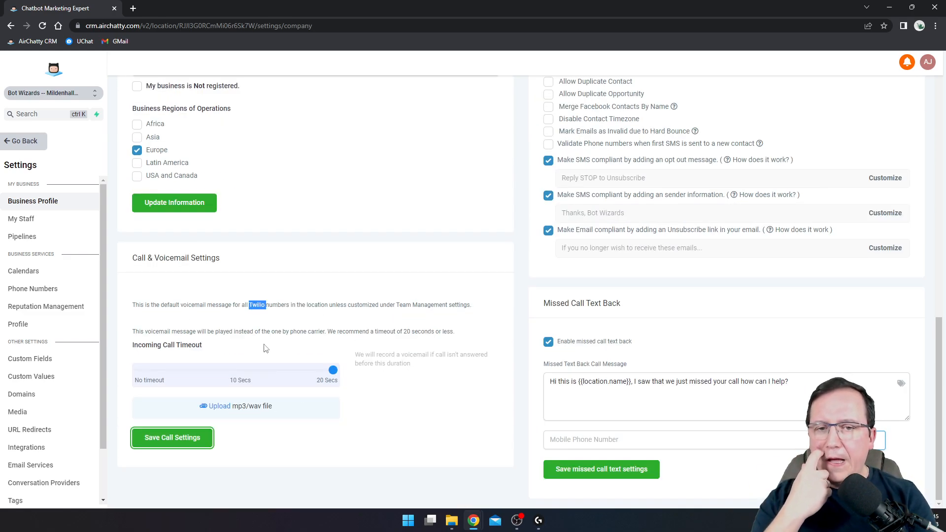
{"action": "double_click", "coordinate": [261, 305]}
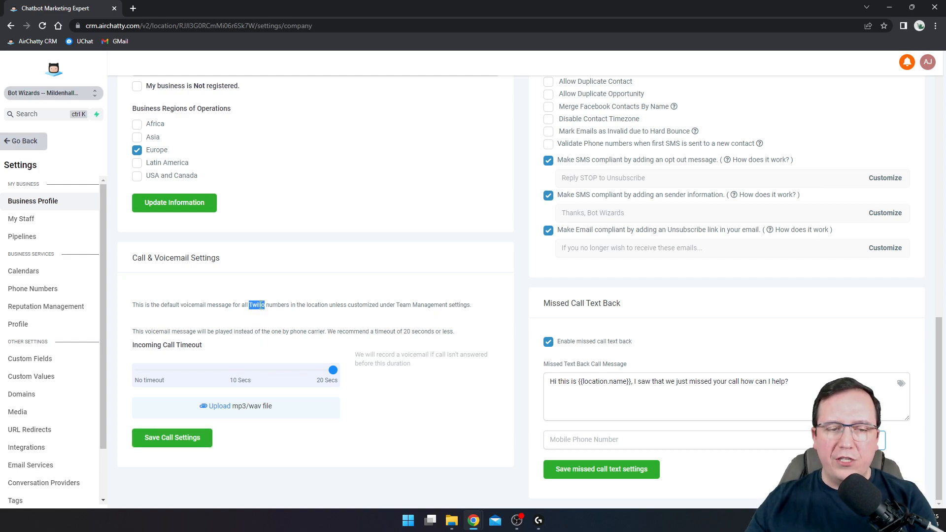
{"action": "left_click", "coordinate": [349, 270]}
{"action": "scroll", "coordinate": [380, 271], "scroll_direction": "up", "scroll_amount": 15}
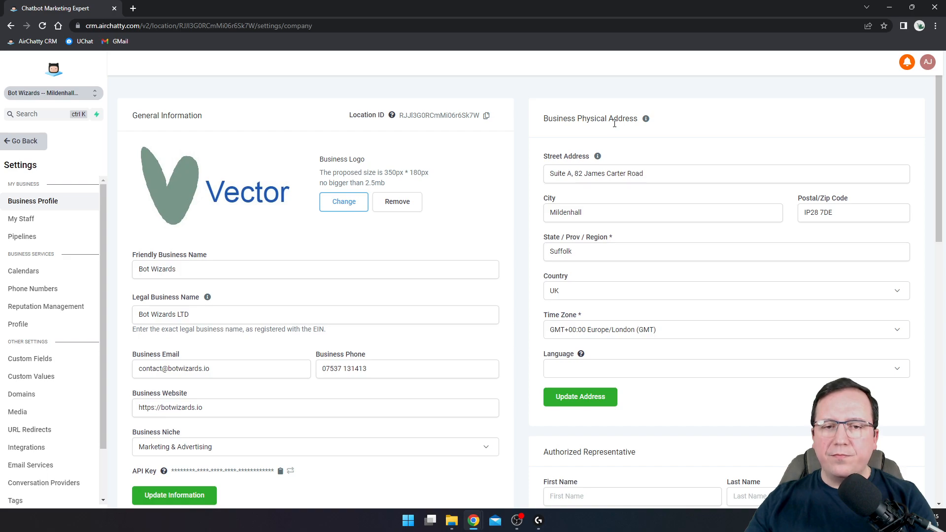
{"action": "scroll", "coordinate": [452, 266], "scroll_direction": "down", "scroll_amount": 10}
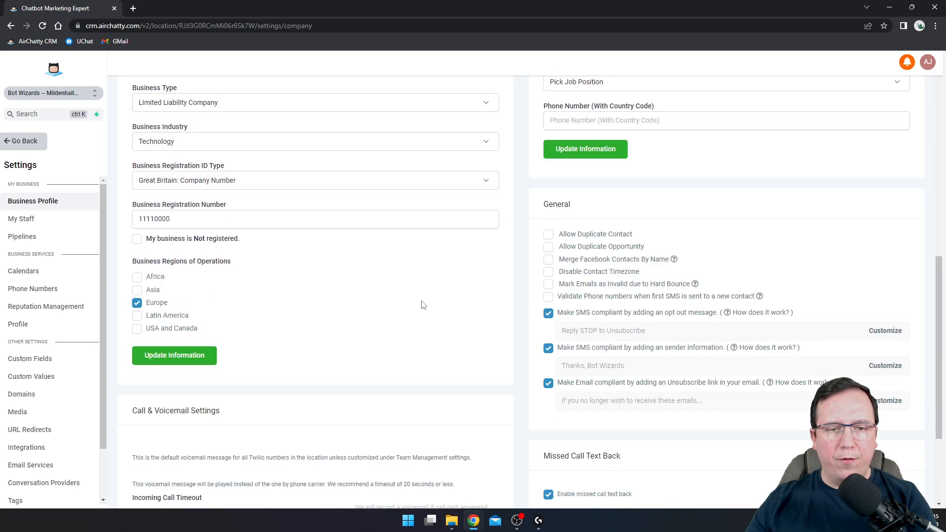
{"action": "scroll", "coordinate": [352, 334], "scroll_direction": "down", "scroll_amount": 3}
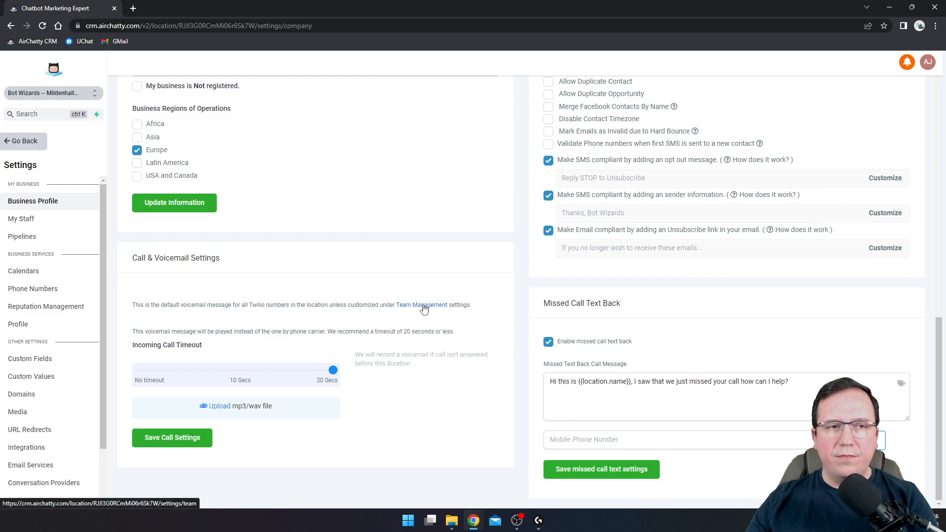
In Team Management, view the member's own Call & Voicemail Settings, then close without saving
{"action": "left_click", "coordinate": [424, 309]}
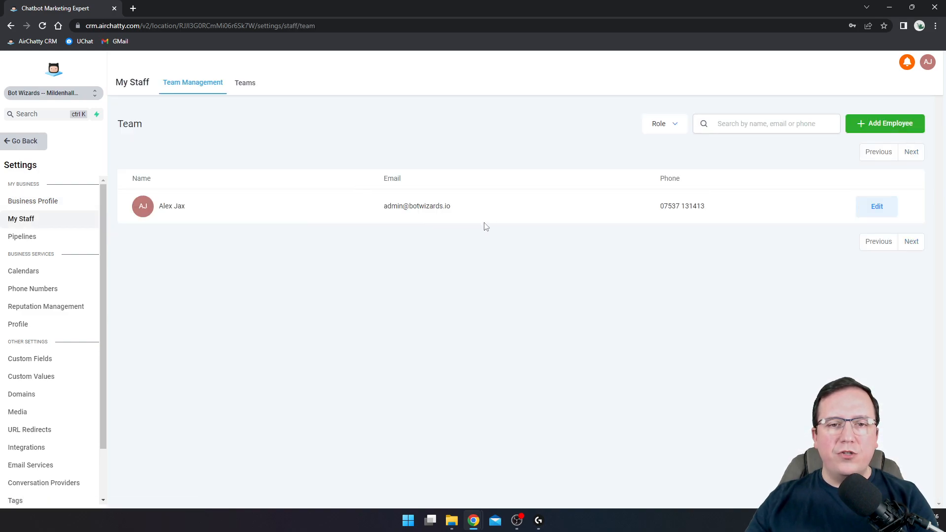
{"action": "double_click", "coordinate": [137, 123]}
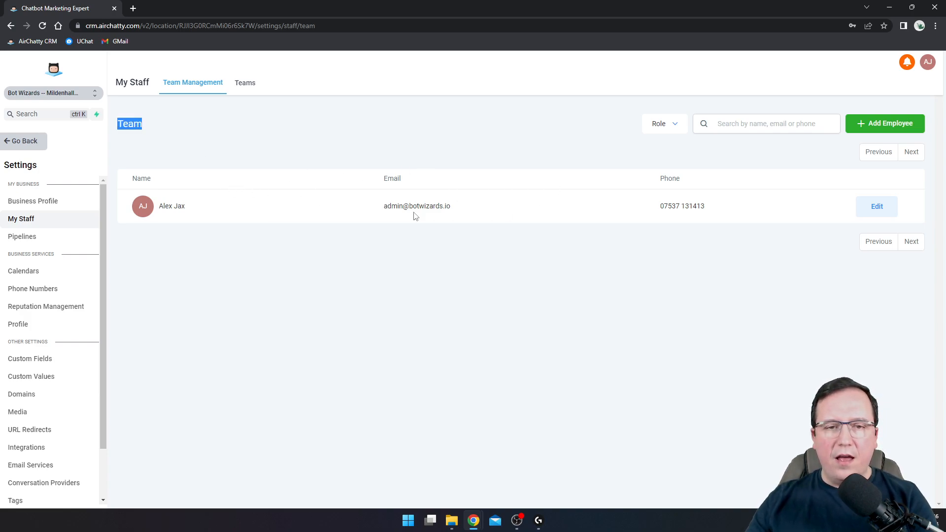
{"action": "left_click", "coordinate": [875, 209]}
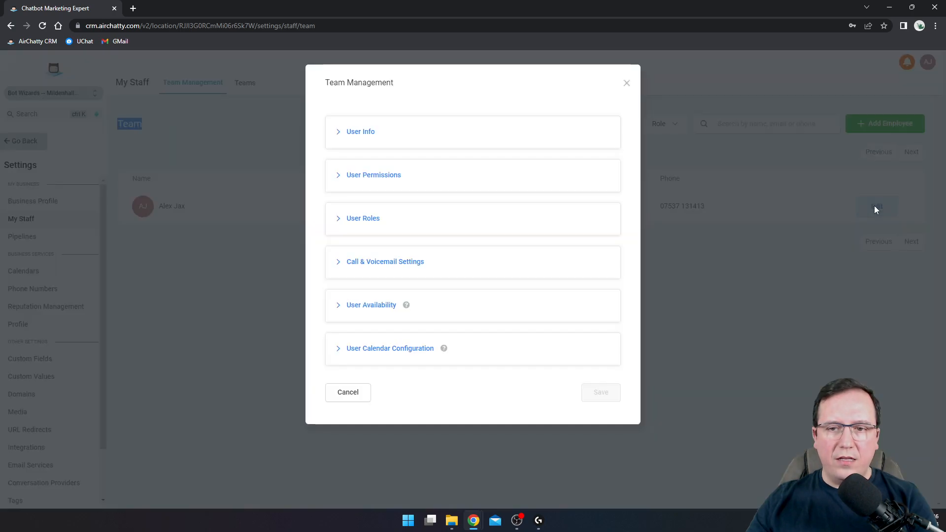
{"action": "left_click", "coordinate": [356, 265]}
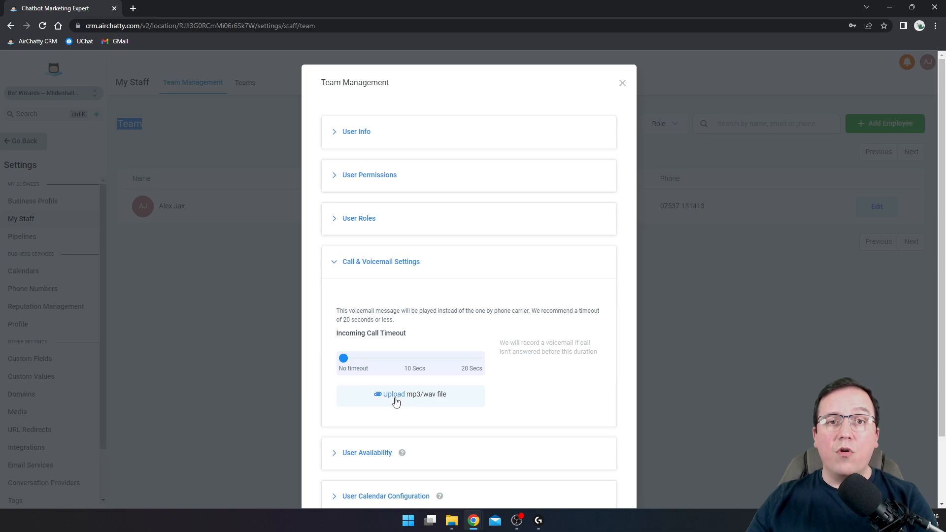
{"action": "left_click", "coordinate": [622, 84]}
{"action": "left_click", "coordinate": [494, 181]}
Go back to the dashboard, reopen Settings, and check the Business Physical Address street entry
{"action": "left_click", "coordinate": [10, 25]}
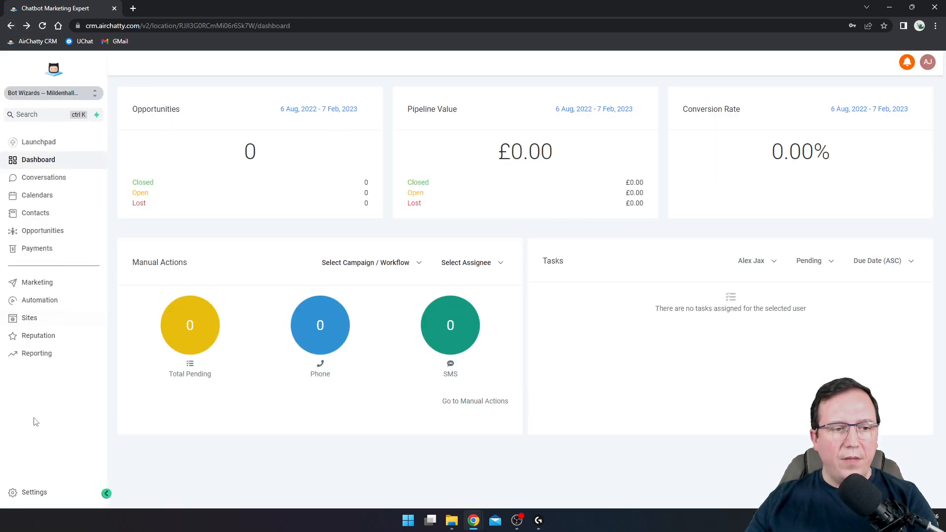
{"action": "left_click", "coordinate": [34, 492]}
{"action": "left_click_drag", "start_coordinate": [541, 124], "coordinate": [569, 186]}
{"action": "left_click", "coordinate": [689, 125]}
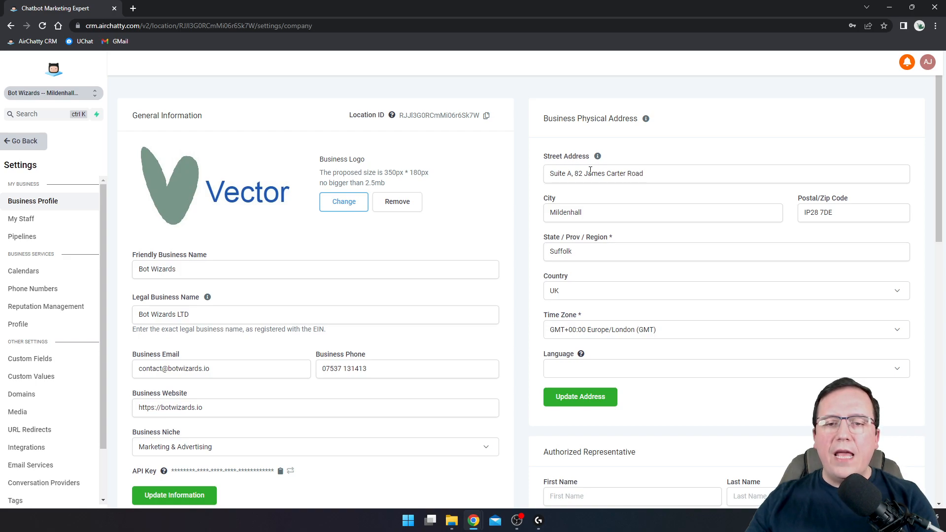
{"action": "scroll", "coordinate": [596, 236], "scroll_direction": "down", "scroll_amount": 1}
{"action": "left_click", "coordinate": [661, 123]}
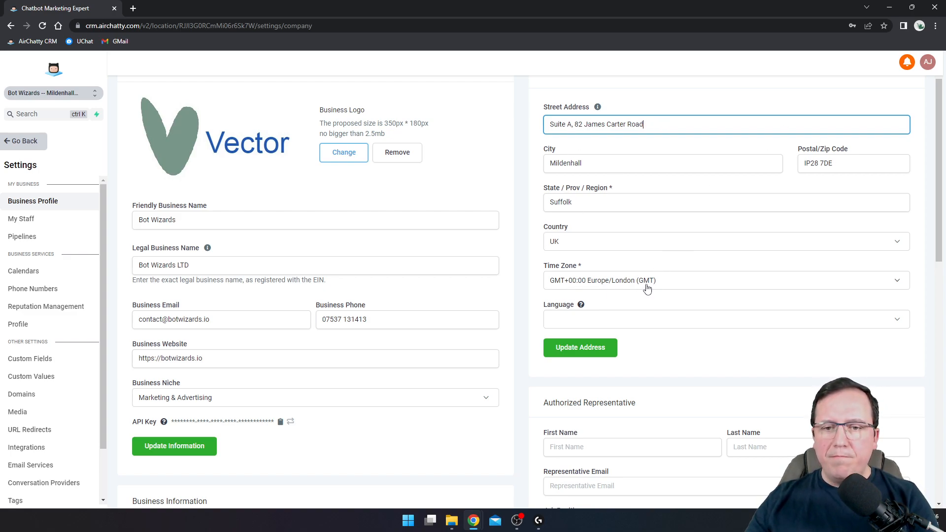
Choose English (United Kingdom) as the address language and save with Update Address
{"action": "scroll", "coordinate": [572, 286], "scroll_direction": "down", "scroll_amount": 1}
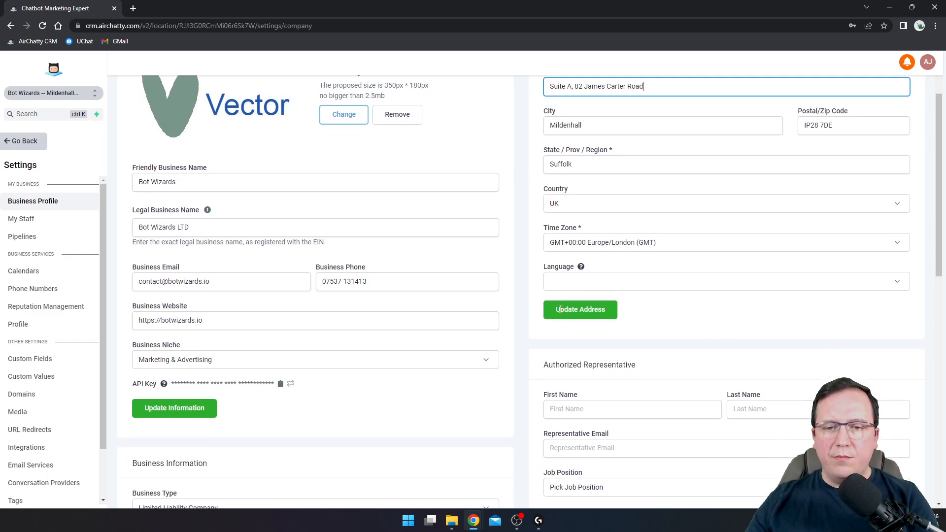
{"action": "left_click", "coordinate": [576, 278]}
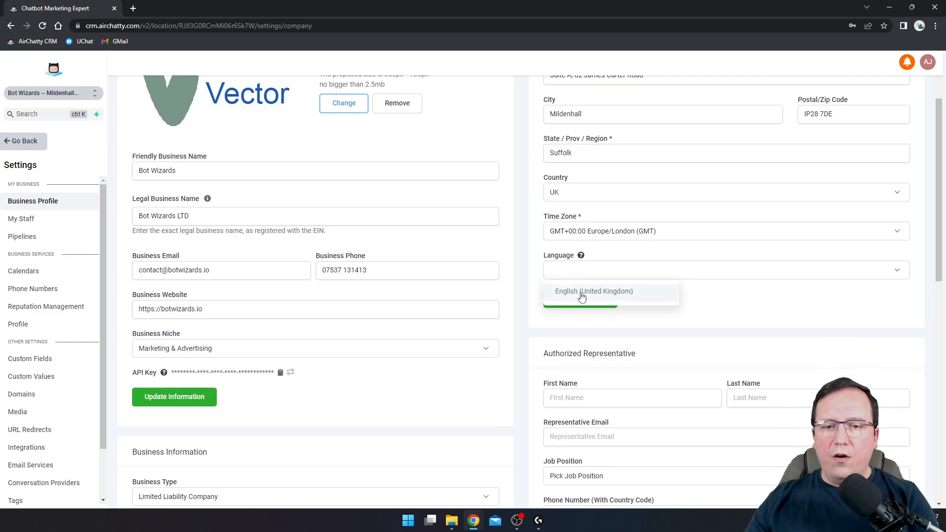
{"action": "left_click", "coordinate": [580, 294]}
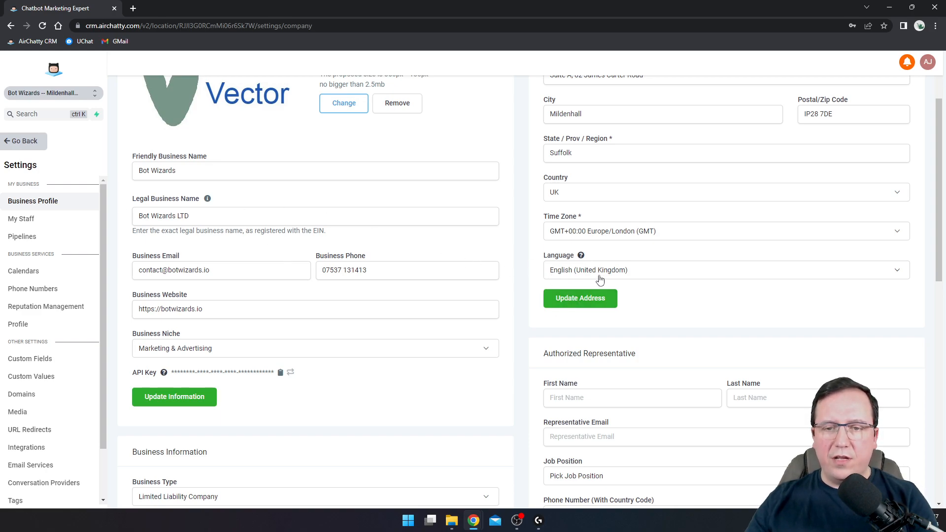
{"action": "left_click", "coordinate": [575, 306]}
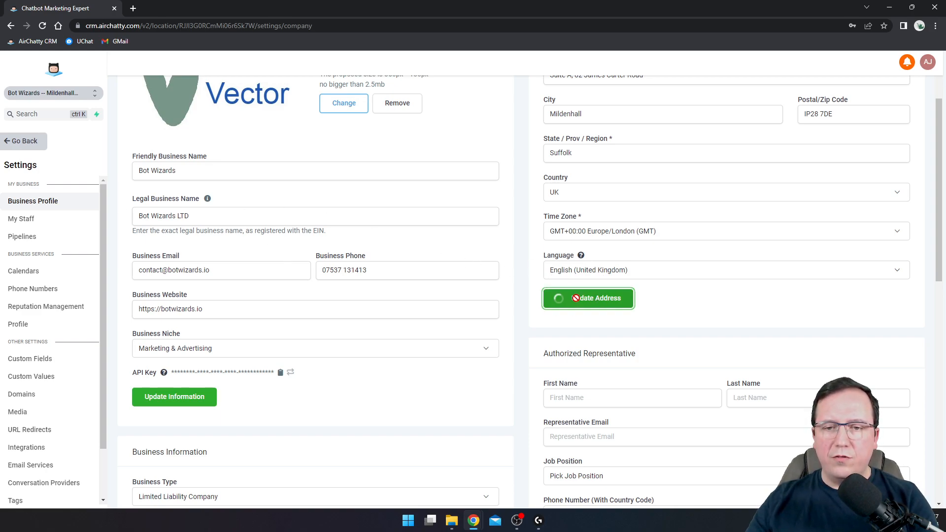
{"action": "scroll", "coordinate": [538, 309], "scroll_direction": "down", "scroll_amount": 4}
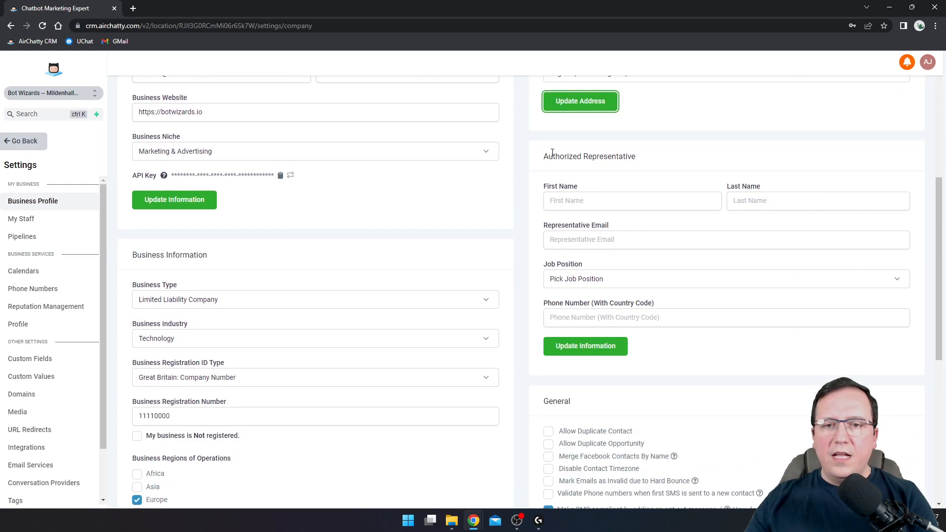
{"action": "left_click_drag", "start_coordinate": [545, 156], "coordinate": [641, 154]}
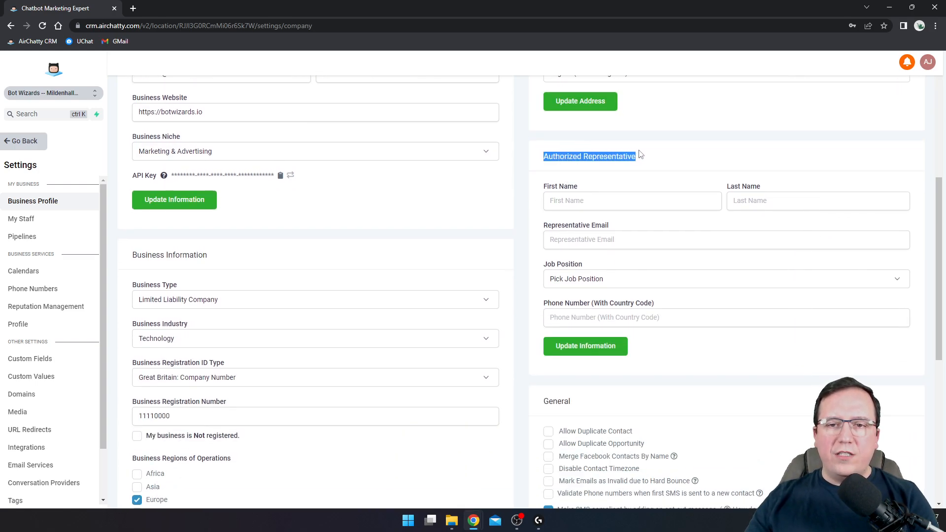
{"action": "left_click", "coordinate": [599, 200]}
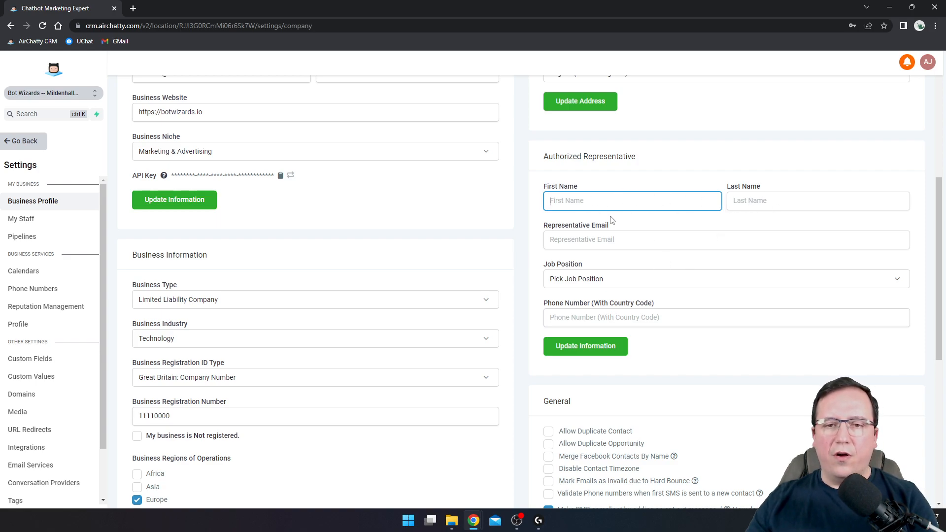
{"action": "left_click", "coordinate": [572, 242]}
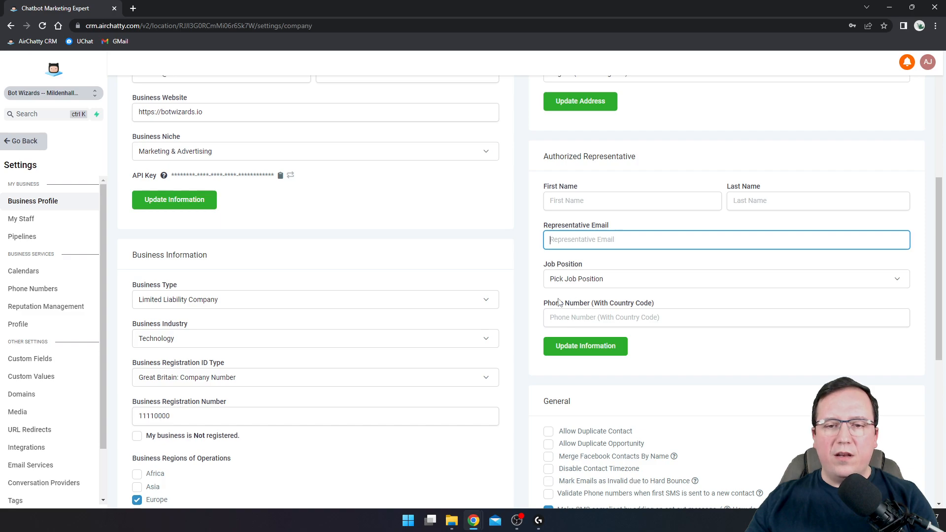
{"action": "scroll", "coordinate": [562, 320], "scroll_direction": "down", "scroll_amount": 2}
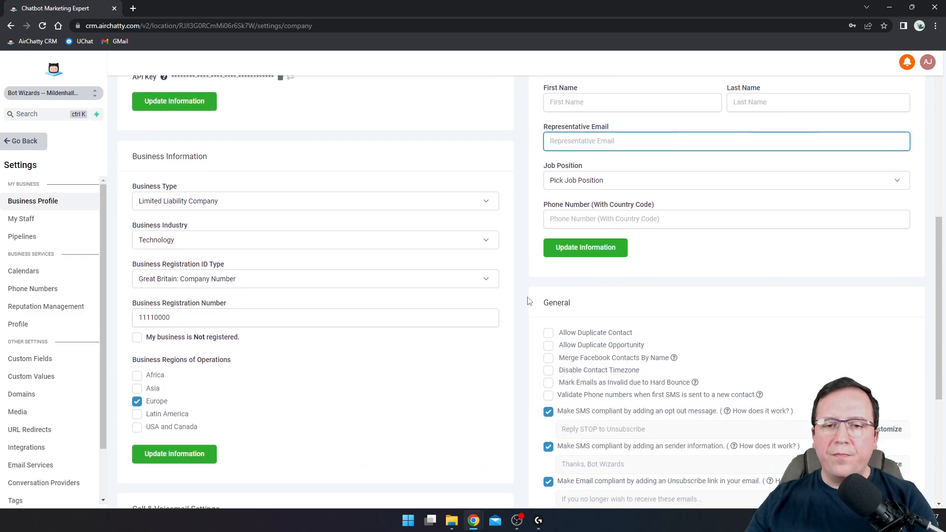
{"action": "scroll", "coordinate": [550, 319], "scroll_direction": "down", "scroll_amount": 1}
{"action": "double_click", "coordinate": [544, 255]}
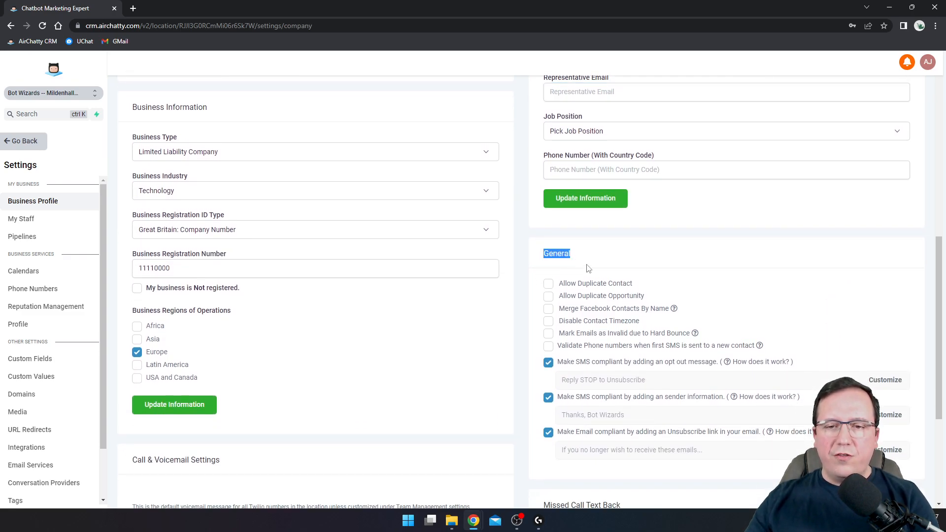
{"action": "scroll", "coordinate": [584, 269], "scroll_direction": "down", "scroll_amount": 2}
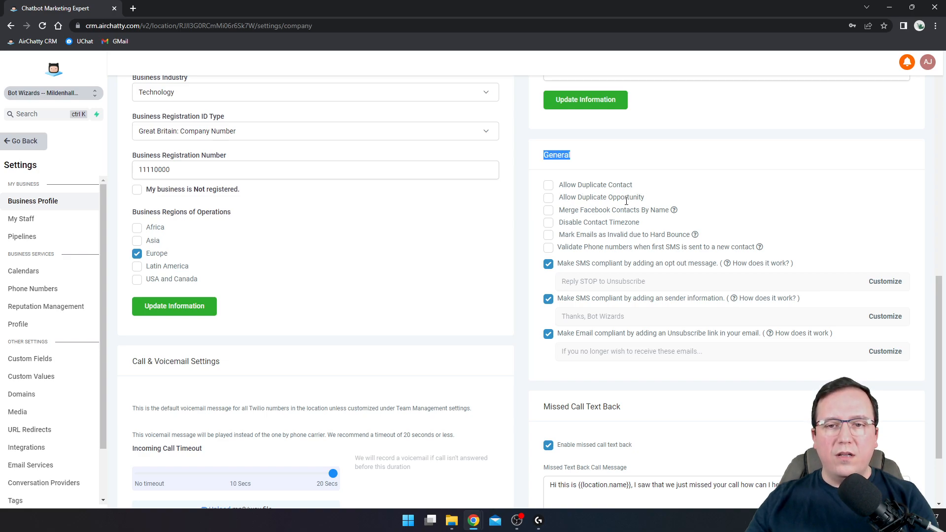
{"action": "left_click_drag", "start_coordinate": [560, 210], "coordinate": [638, 210]}
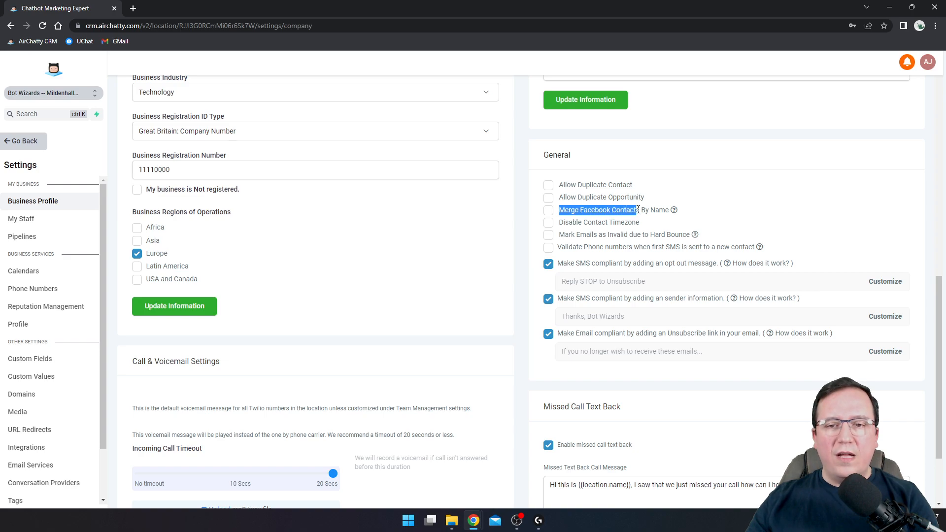
{"action": "left_click", "coordinate": [617, 210]}
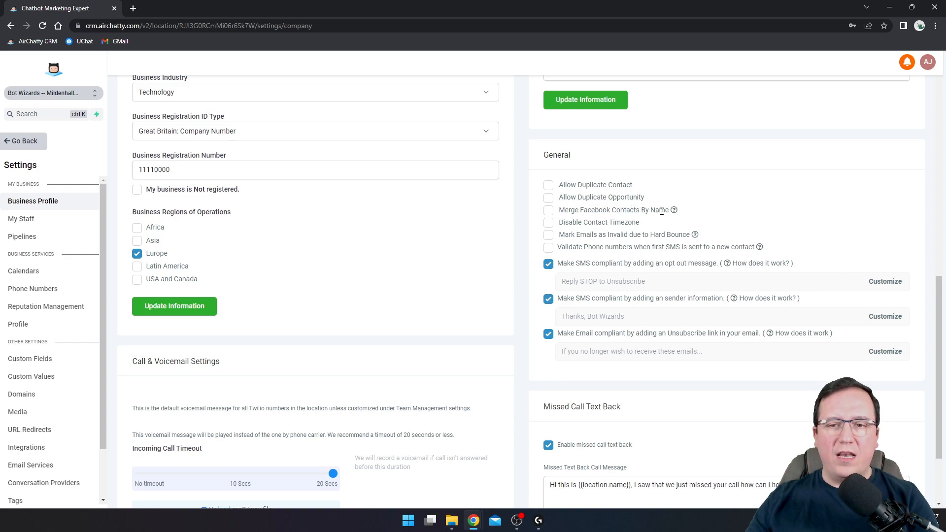
{"action": "left_click_drag", "start_coordinate": [565, 211], "coordinate": [629, 215]}
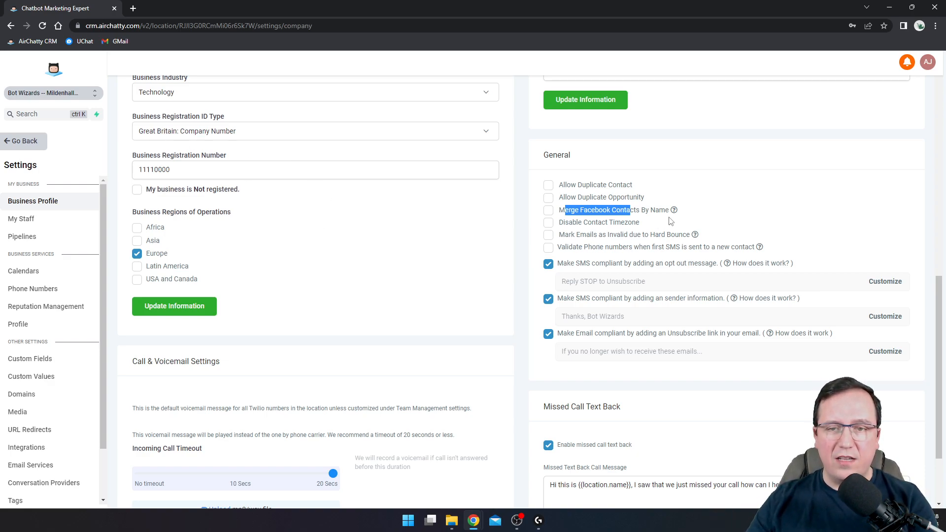
{"action": "left_click", "coordinate": [582, 220]}
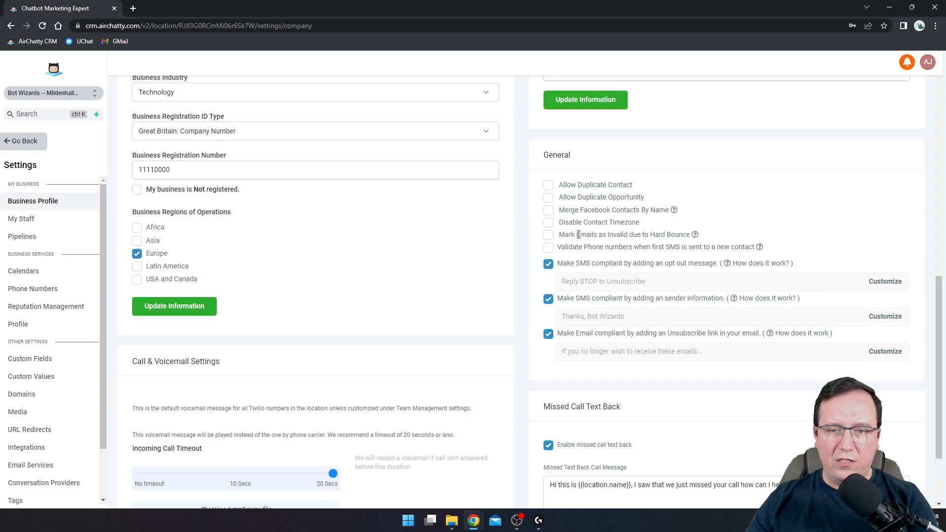
{"action": "left_click_drag", "start_coordinate": [564, 223], "coordinate": [615, 222]}
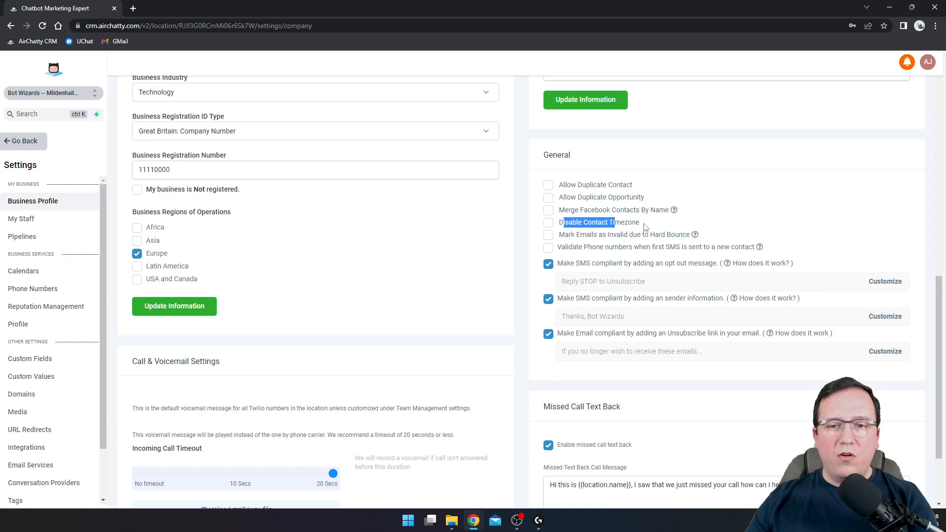
{"action": "left_click", "coordinate": [633, 223]}
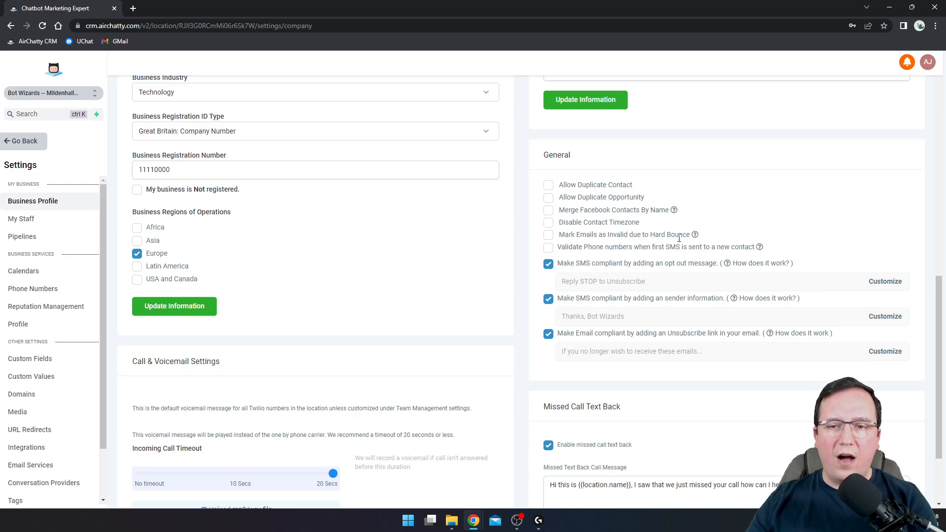
{"action": "left_click", "coordinate": [549, 236]}
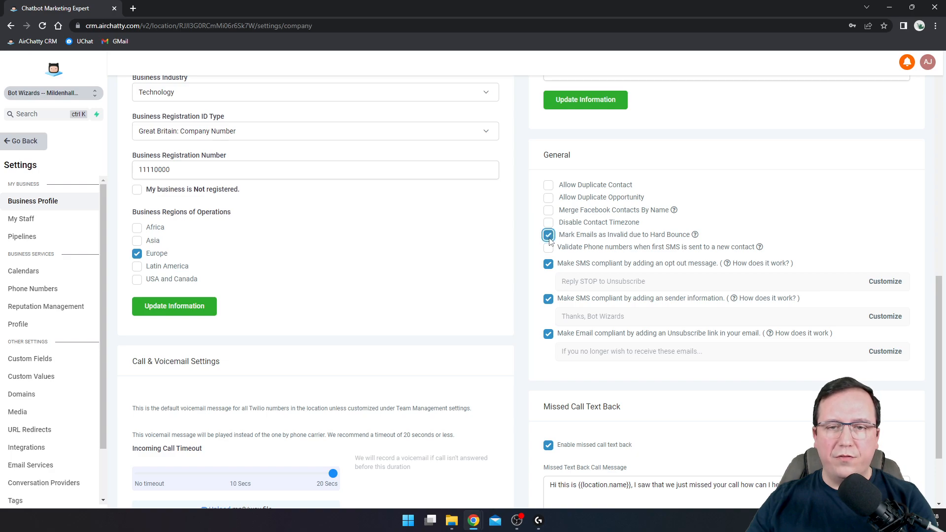
{"action": "left_click", "coordinate": [549, 236]}
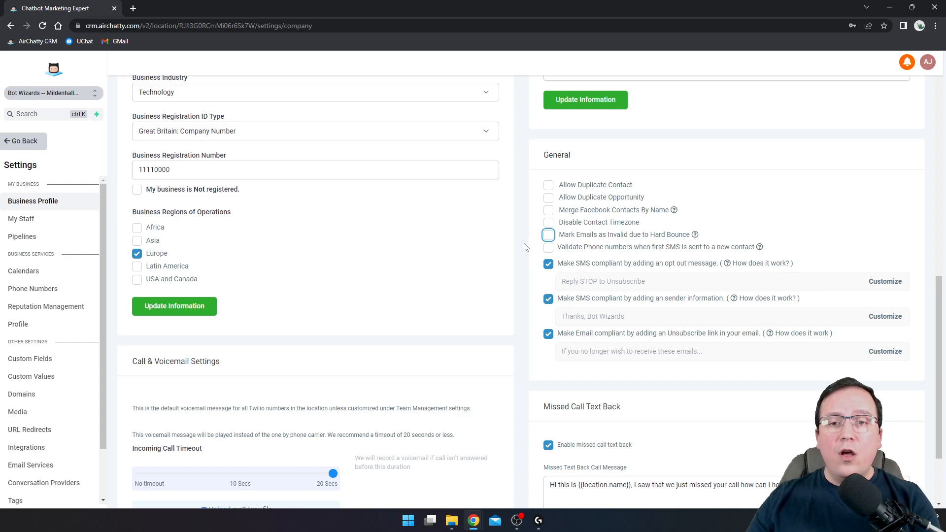
{"action": "left_click", "coordinate": [548, 235]}
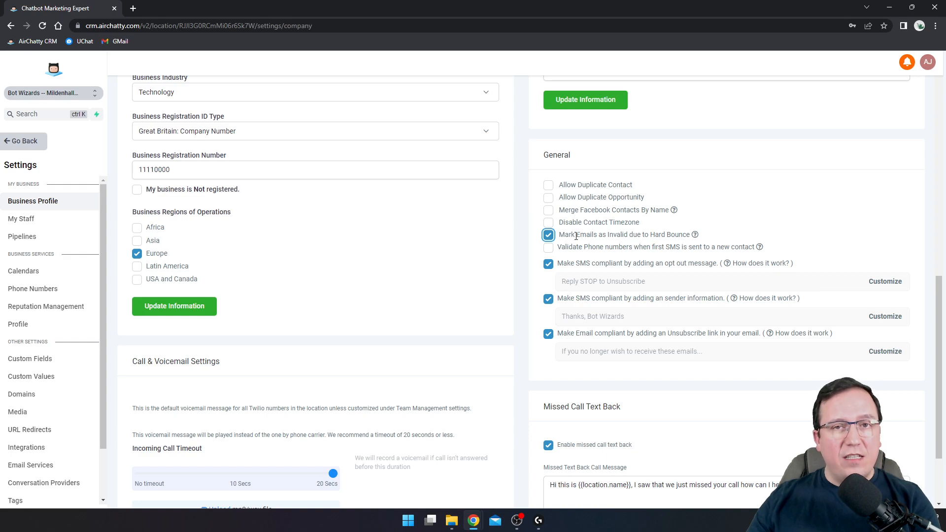
{"action": "left_click_drag", "start_coordinate": [576, 236], "coordinate": [683, 238]}
{"action": "double_click", "coordinate": [657, 235]}
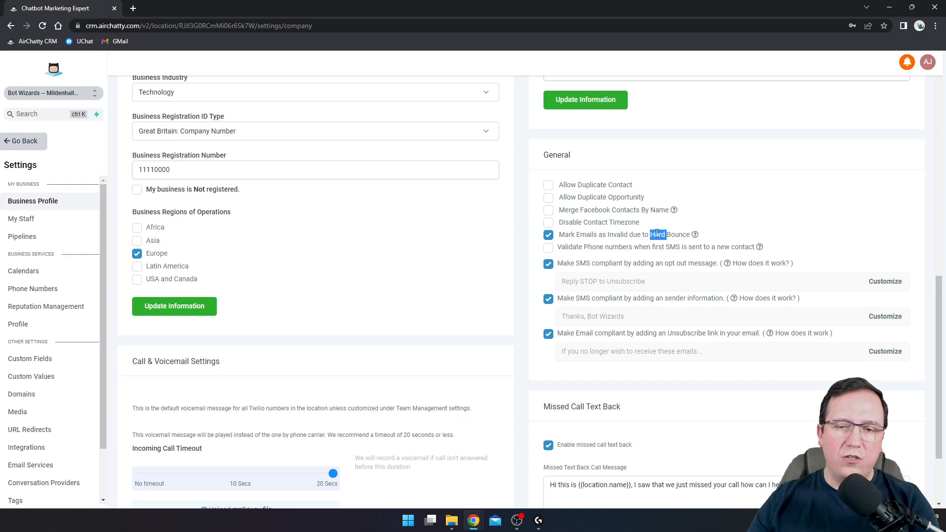
{"action": "left_click", "coordinate": [548, 235]}
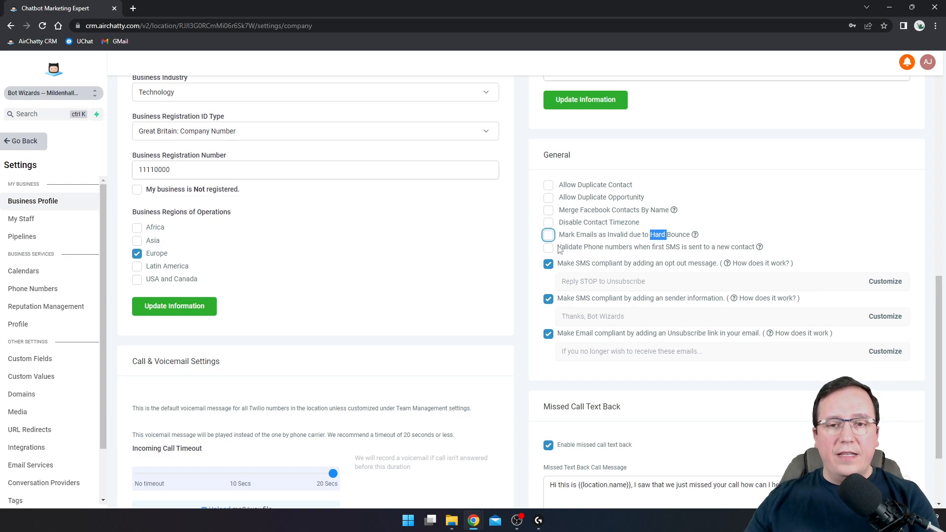
{"action": "left_click_drag", "start_coordinate": [573, 248], "coordinate": [656, 249]}
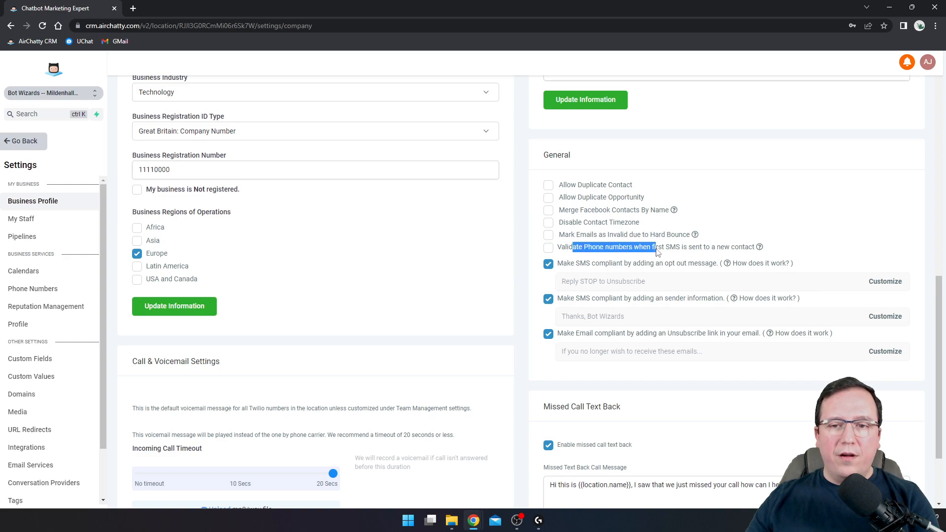
{"action": "left_click", "coordinate": [640, 249]}
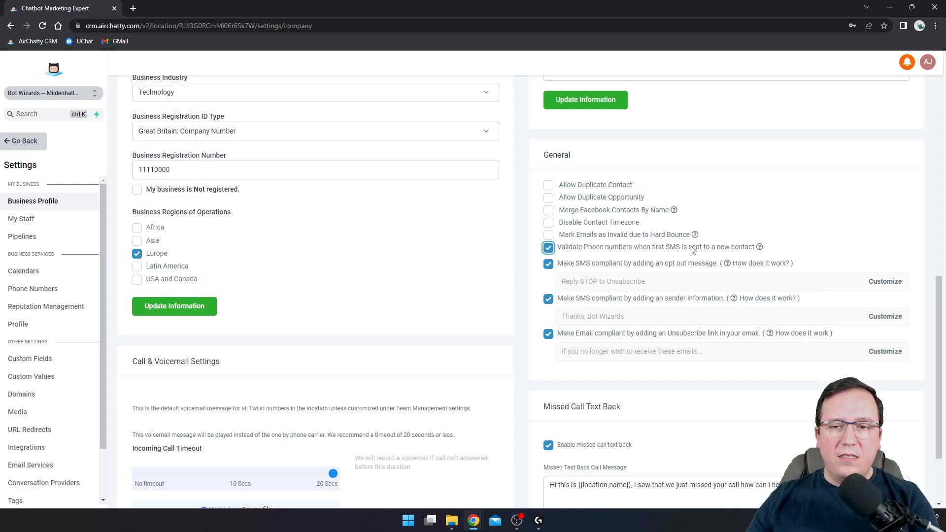
{"action": "left_click", "coordinate": [732, 249]}
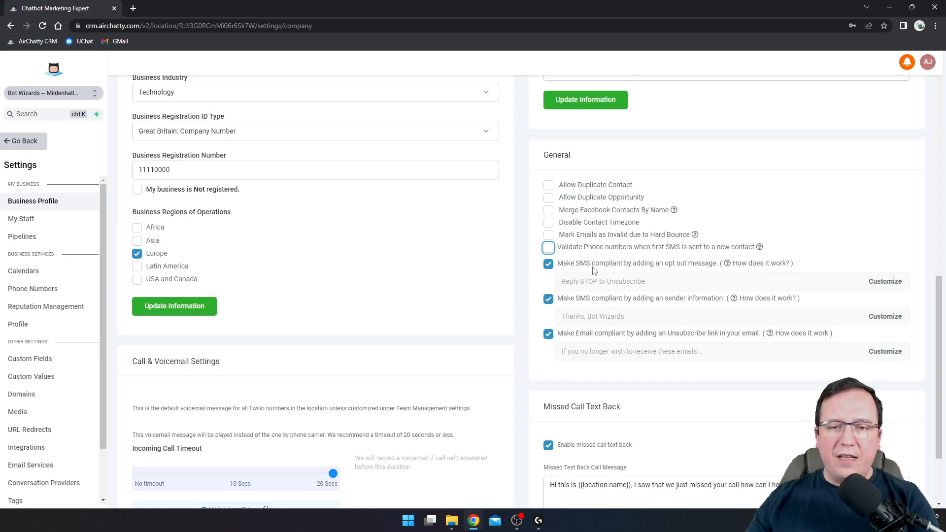
{"action": "left_click", "coordinate": [521, 268]}
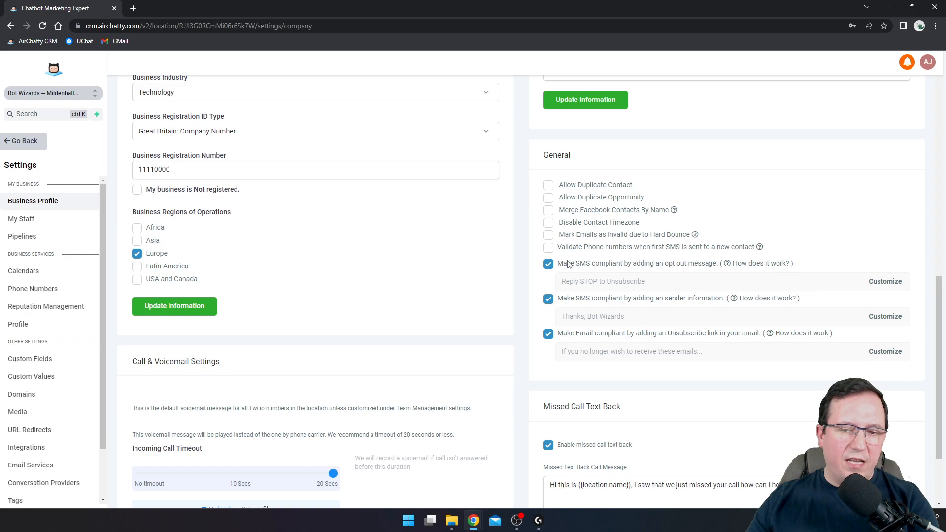
{"action": "left_click_drag", "start_coordinate": [562, 283], "coordinate": [648, 287]}
{"action": "left_click_drag", "start_coordinate": [561, 318], "coordinate": [611, 318]}
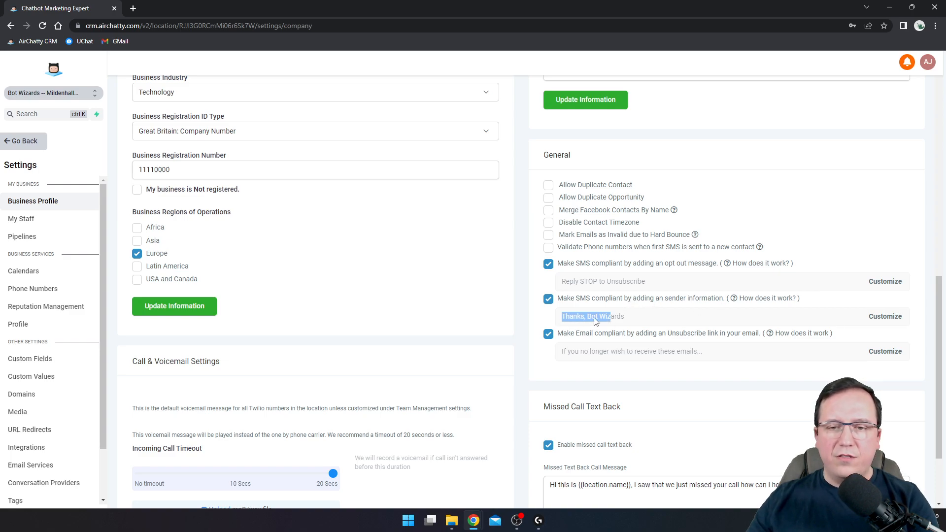
{"action": "left_click_drag", "start_coordinate": [562, 352], "coordinate": [690, 357]}
{"action": "left_click", "coordinate": [719, 361]}
{"action": "left_click_drag", "start_coordinate": [558, 356], "coordinate": [716, 355]}
{"action": "left_click", "coordinate": [716, 355]}
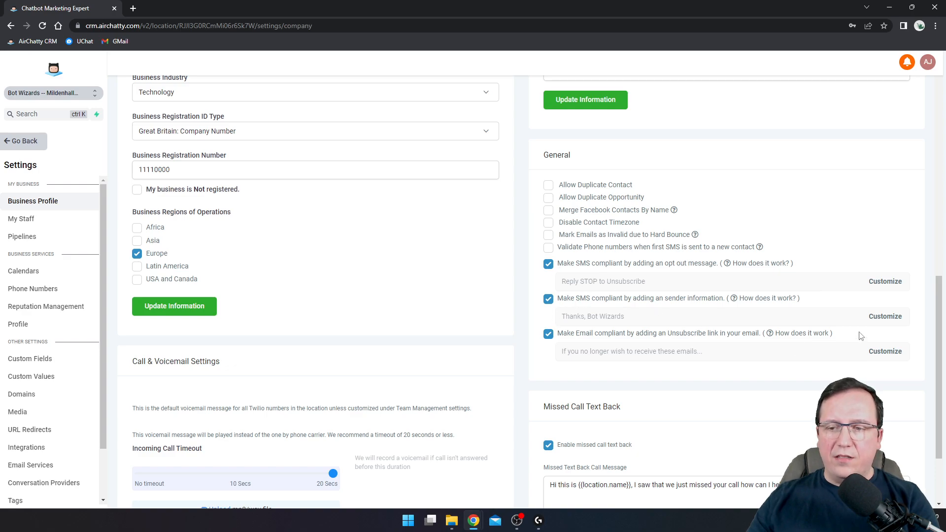
{"action": "left_click", "coordinate": [885, 352]}
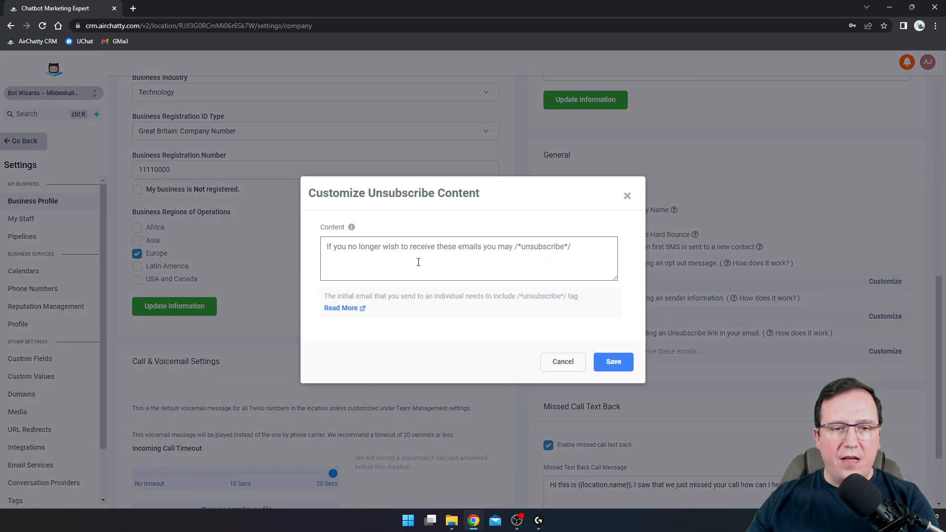
{"action": "left_click", "coordinate": [563, 361]}
{"action": "scroll", "coordinate": [606, 306], "scroll_direction": "down", "scroll_amount": 1}
{"action": "scroll", "coordinate": [606, 326], "scroll_direction": "down", "scroll_amount": 1}
{"action": "left_click_drag", "start_coordinate": [540, 312], "coordinate": [603, 315]}
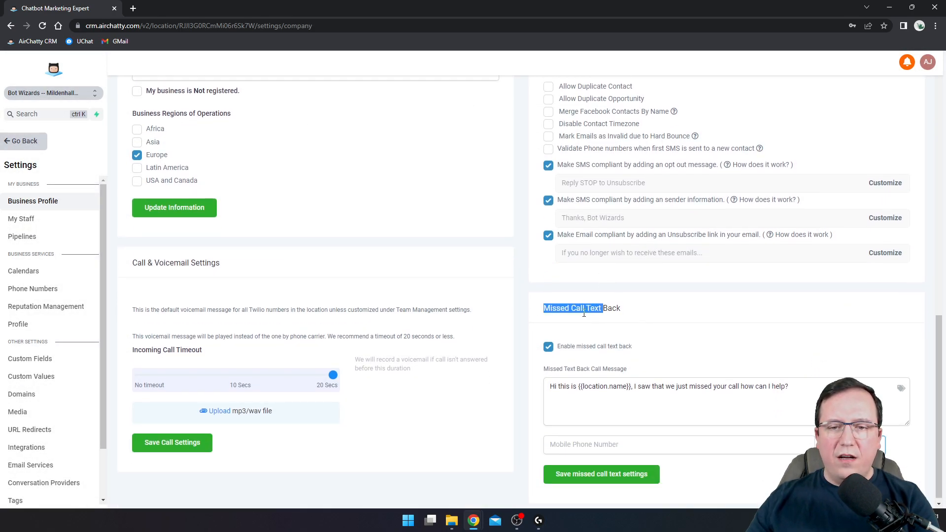
{"action": "left_click", "coordinate": [636, 320]}
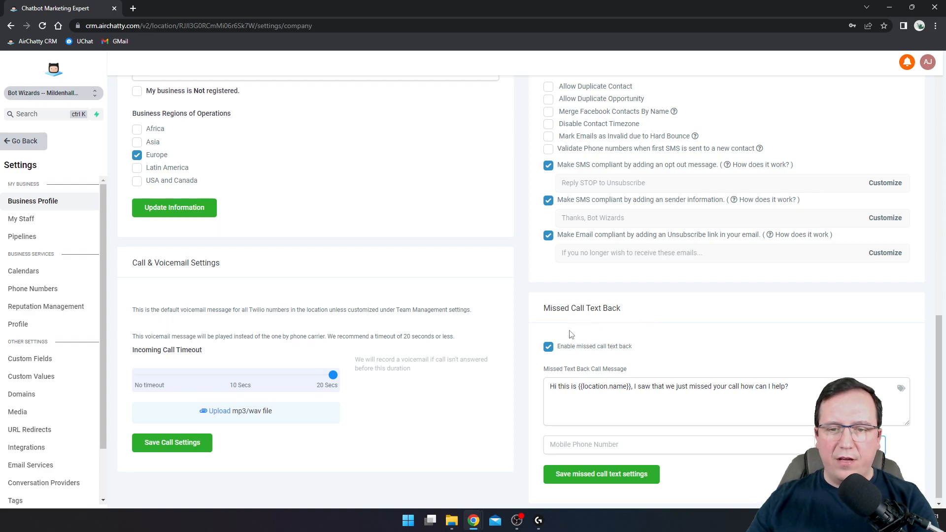
{"action": "scroll", "coordinate": [547, 344], "scroll_direction": "down", "scroll_amount": 1}
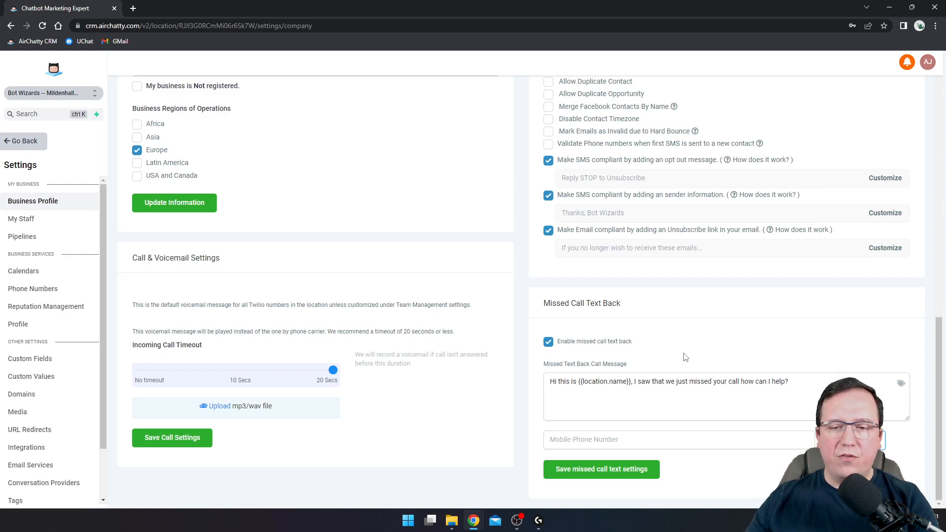
{"action": "left_click_drag", "start_coordinate": [634, 382], "coordinate": [791, 383]}
{"action": "left_click", "coordinate": [795, 385]}
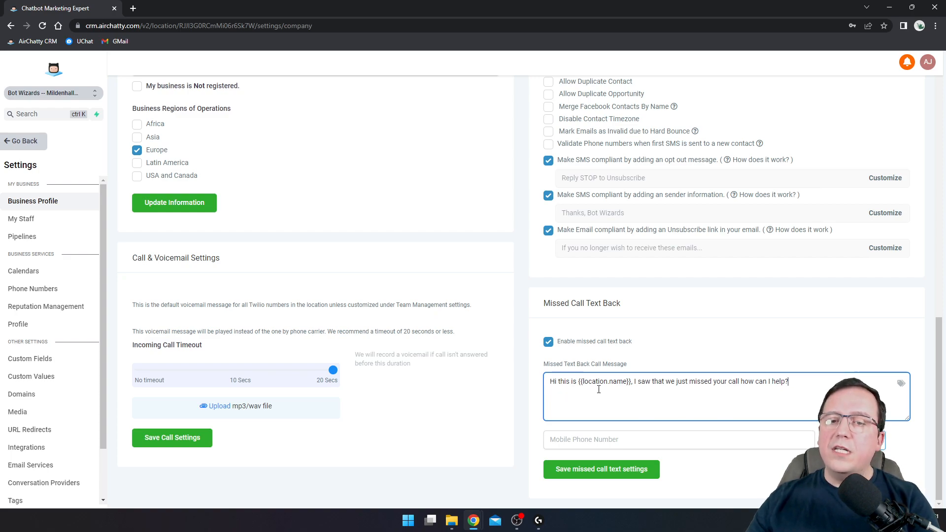
{"action": "scroll", "coordinate": [237, 308], "scroll_direction": "up", "scroll_amount": 15}
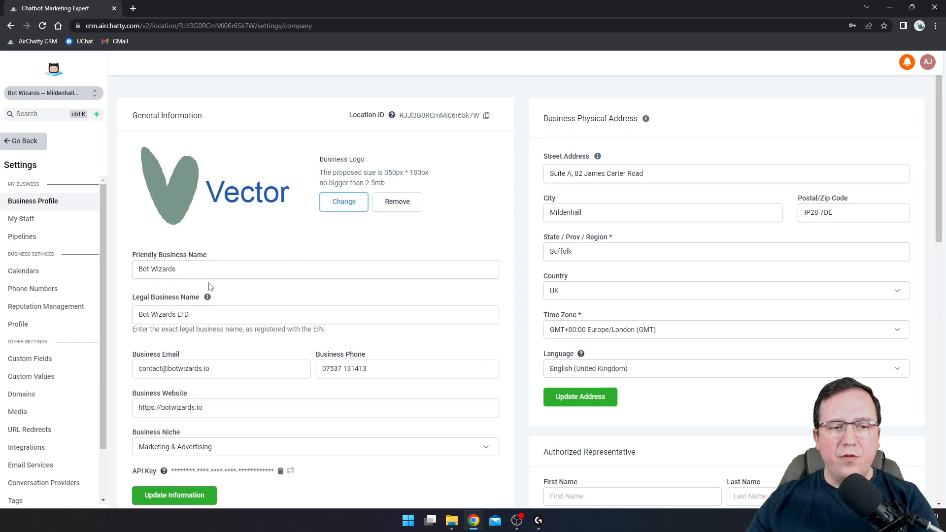
{"action": "left_click_drag", "start_coordinate": [353, 117], "coordinate": [392, 119]}
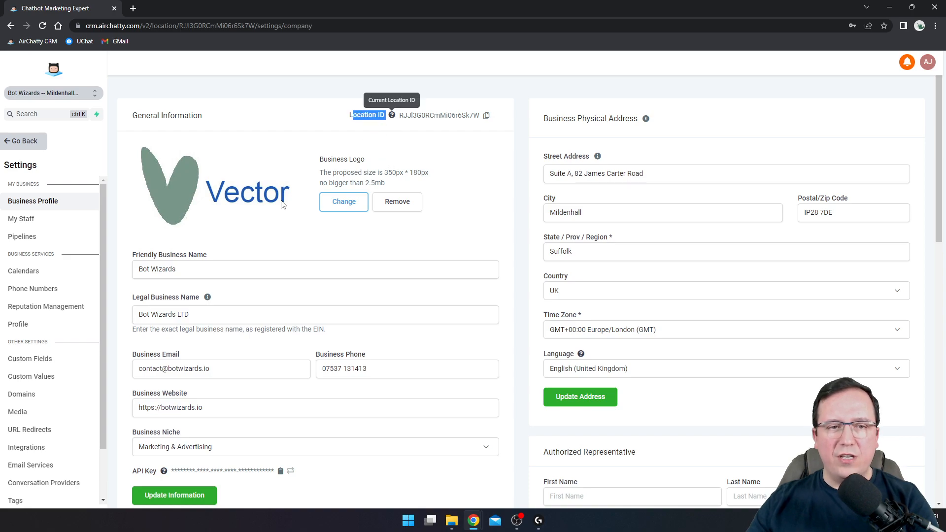
{"action": "left_click_drag", "start_coordinate": [185, 270], "coordinate": [117, 275]}
{"action": "scroll", "coordinate": [566, 328], "scroll_direction": "down", "scroll_amount": 2}
{"action": "scroll", "coordinate": [565, 329], "scroll_direction": "down", "scroll_amount": 10}
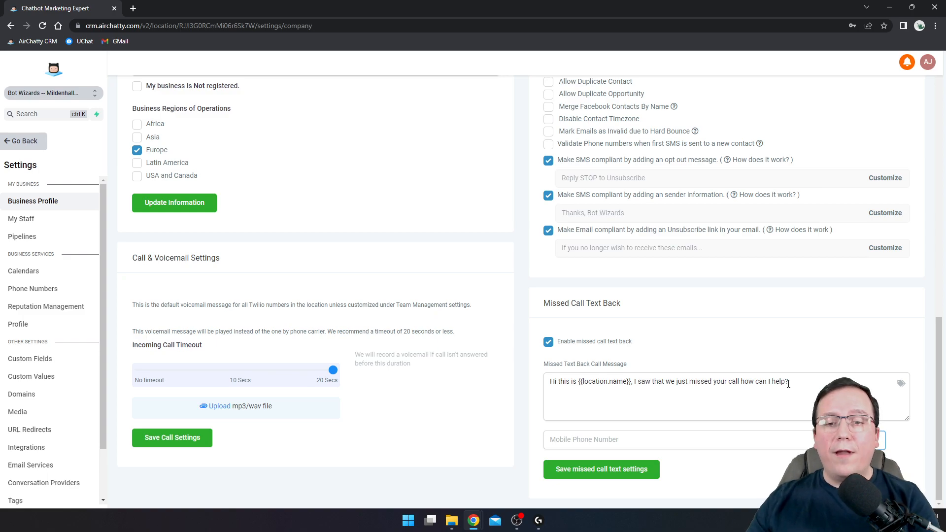
{"action": "scroll", "coordinate": [540, 374], "scroll_direction": "up", "scroll_amount": 9}
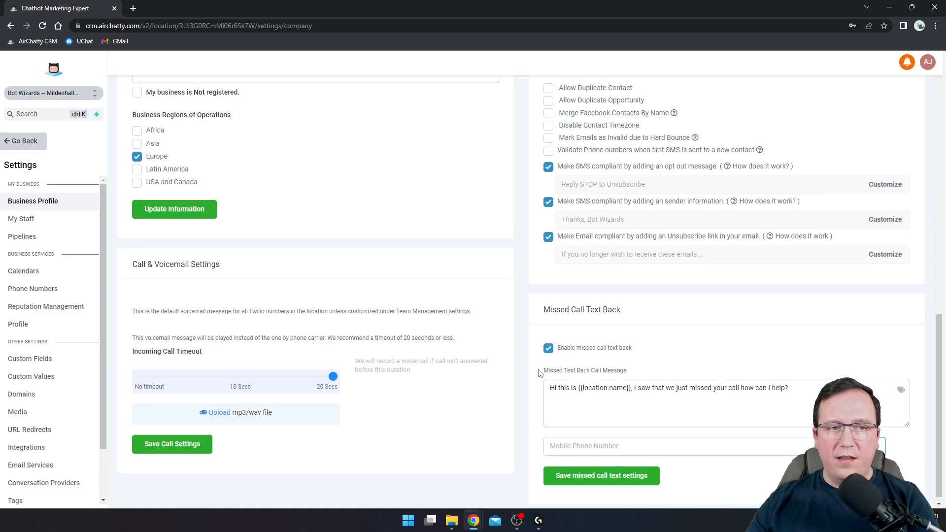
{"action": "scroll", "coordinate": [541, 374], "scroll_direction": "up", "scroll_amount": 3}
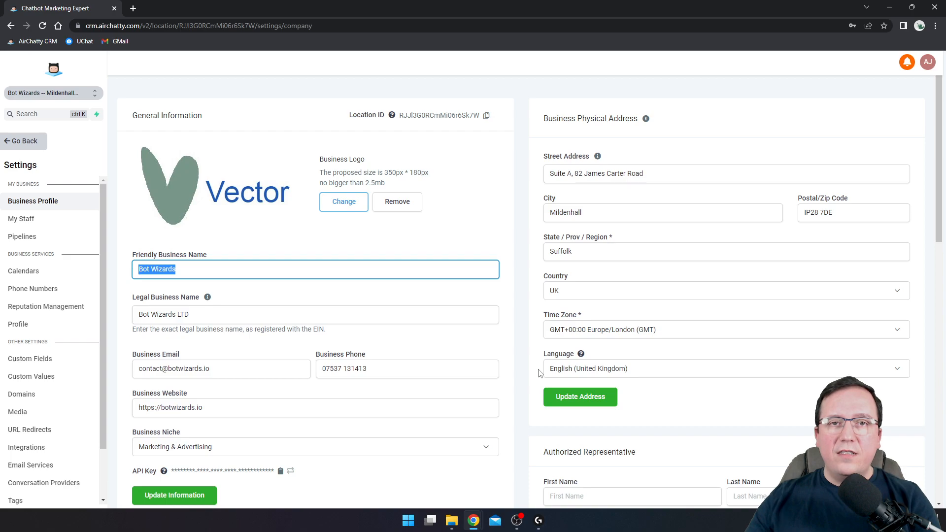